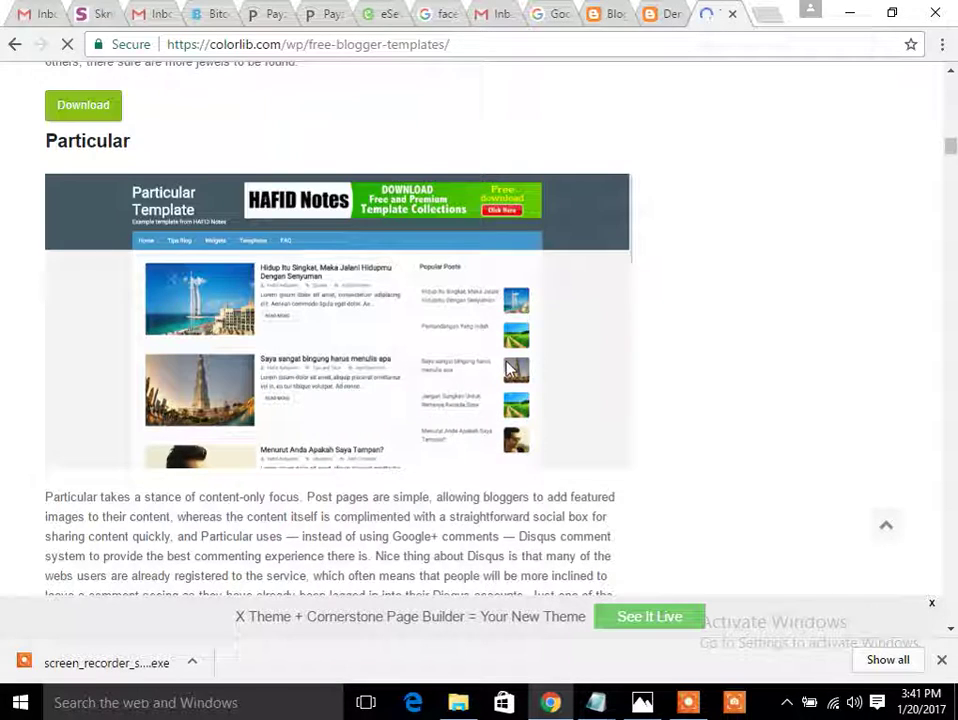
Download the Particular template's zip file from its download page on MyBloggerThemes
scroll(510, 370, down, 2)
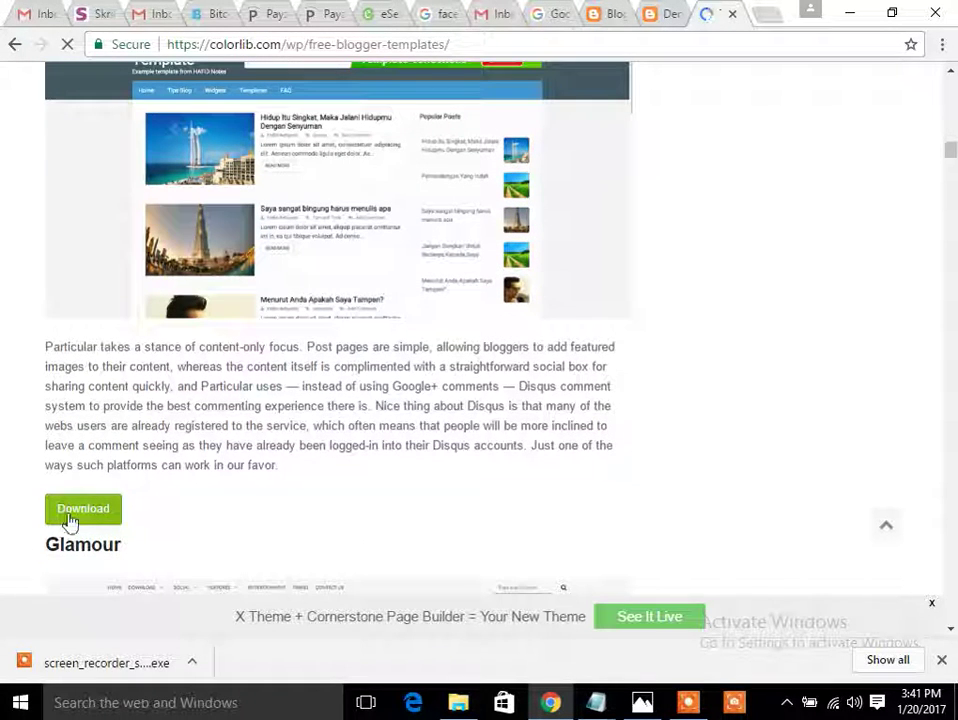
click(70, 520)
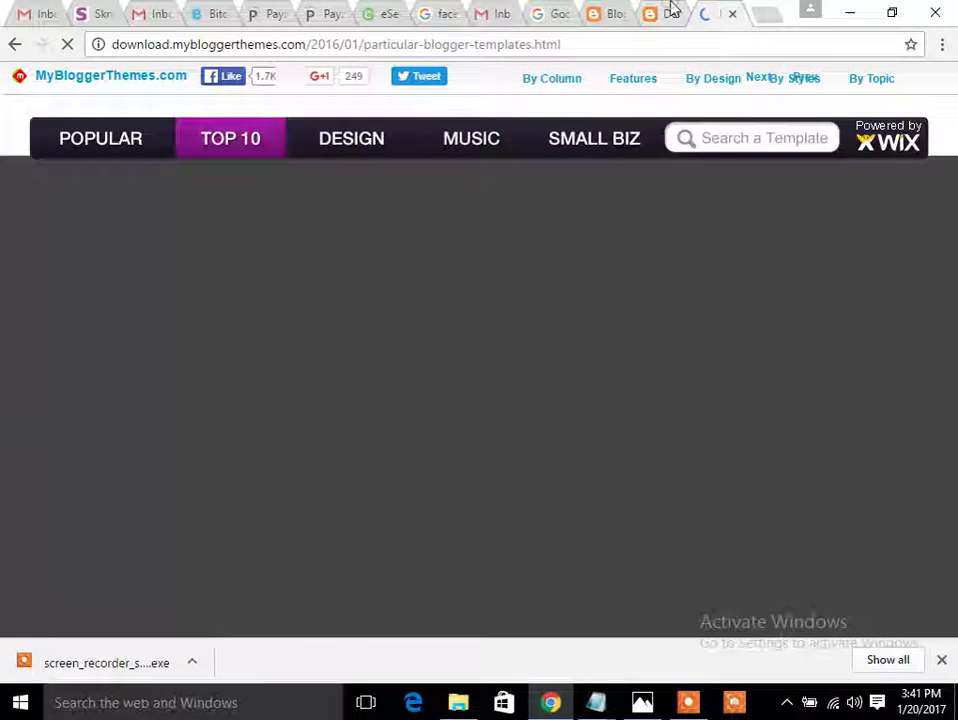
click(672, 11)
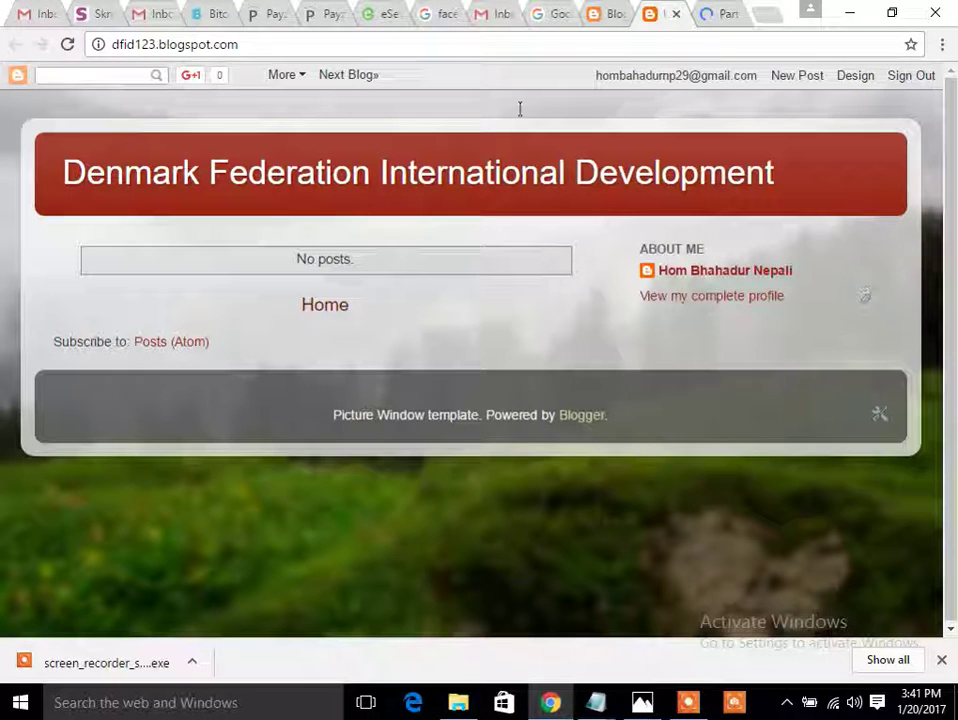
click(722, 11)
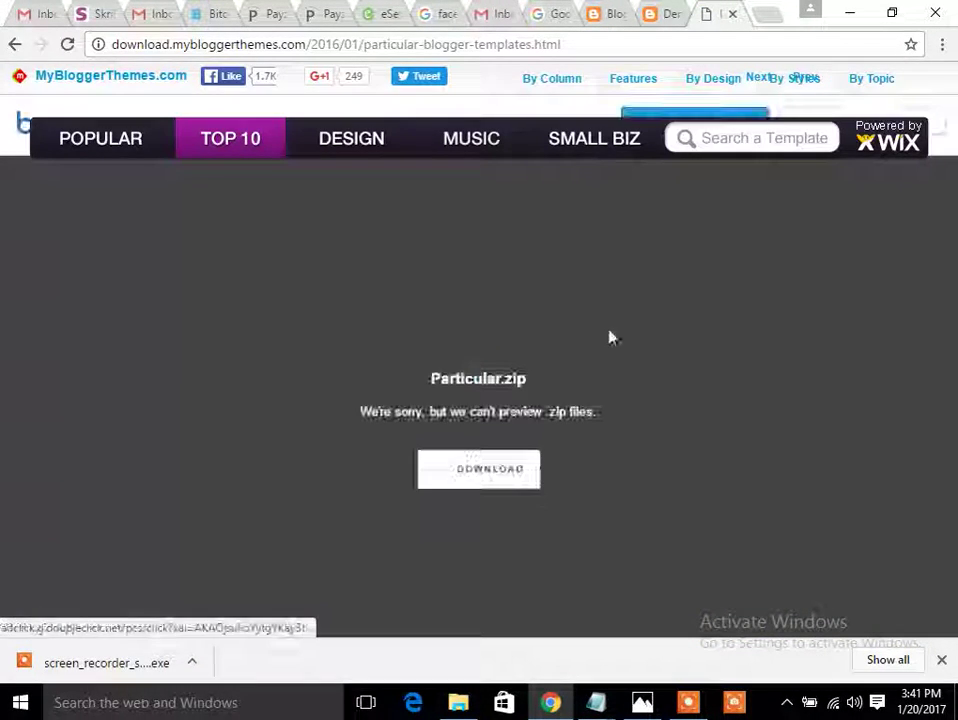
click(474, 476)
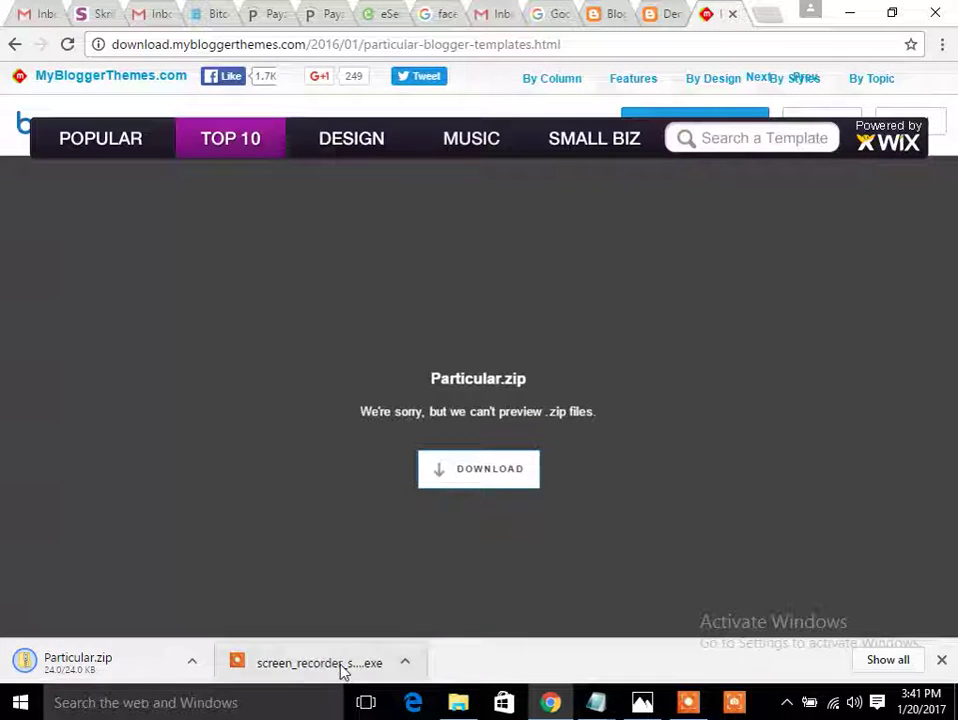
Locate Particular.zip in the Downloads folder and extract all its files to a Particular subfolder there
click(888, 660)
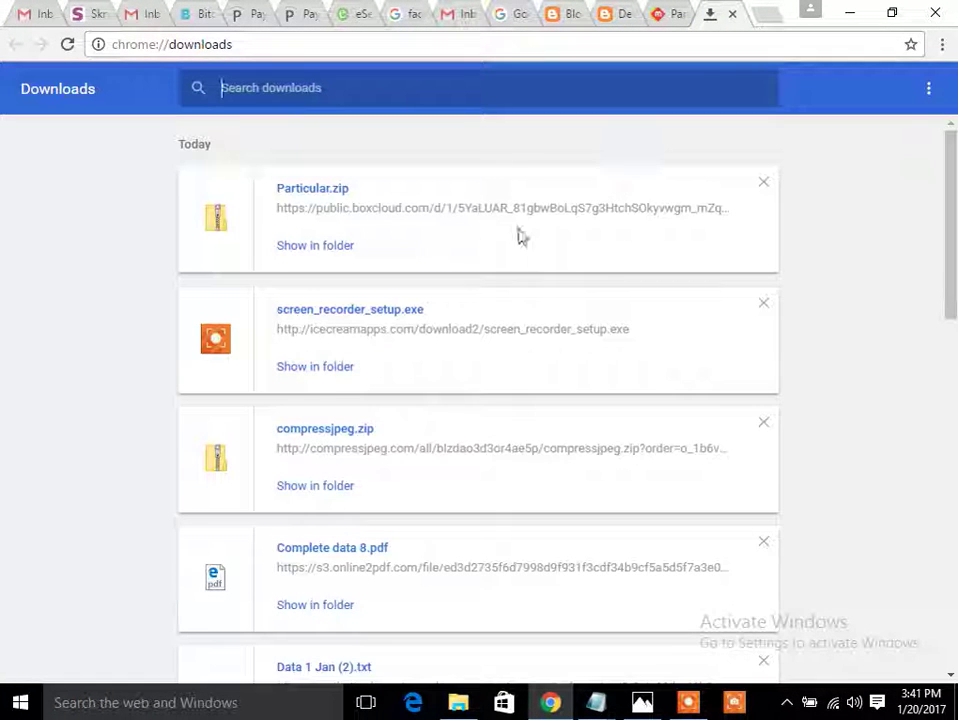
click(316, 247)
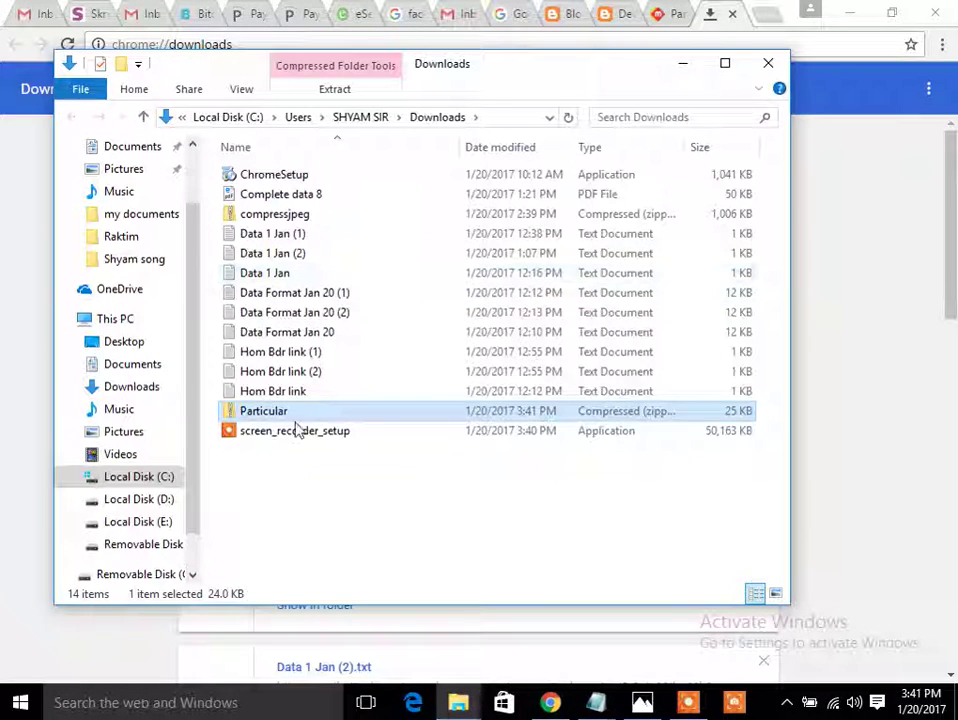
right_click(302, 410)
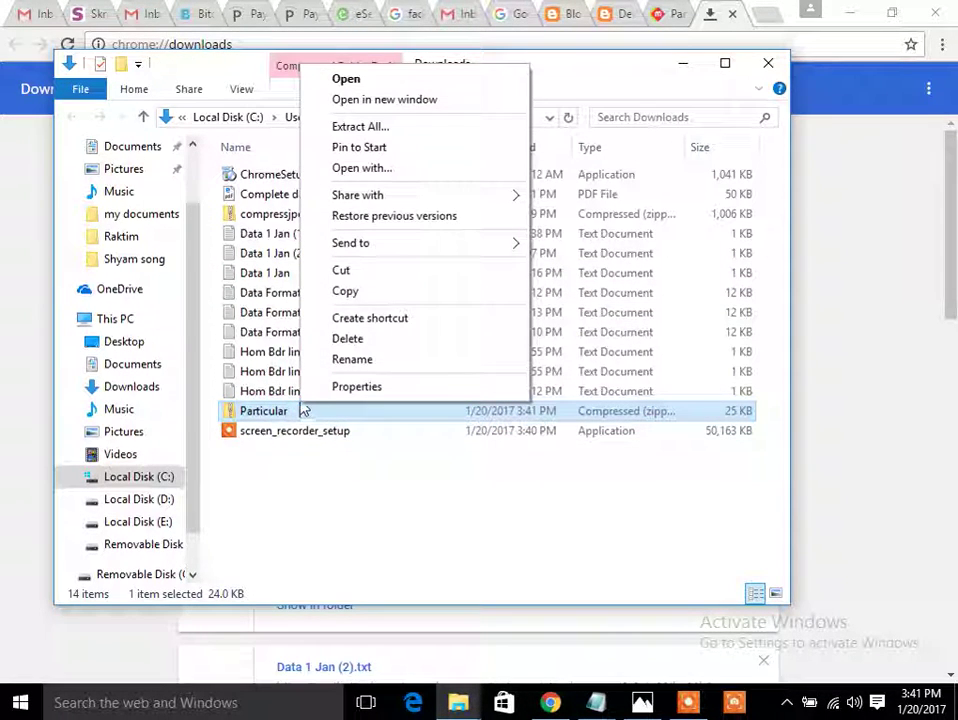
click(406, 127)
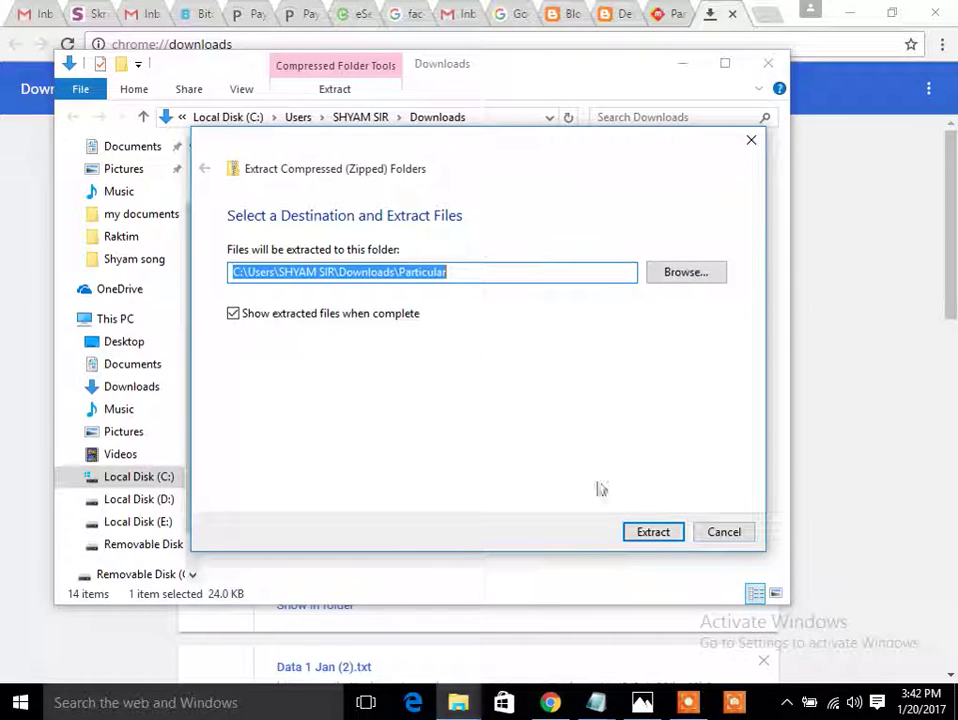
click(652, 532)
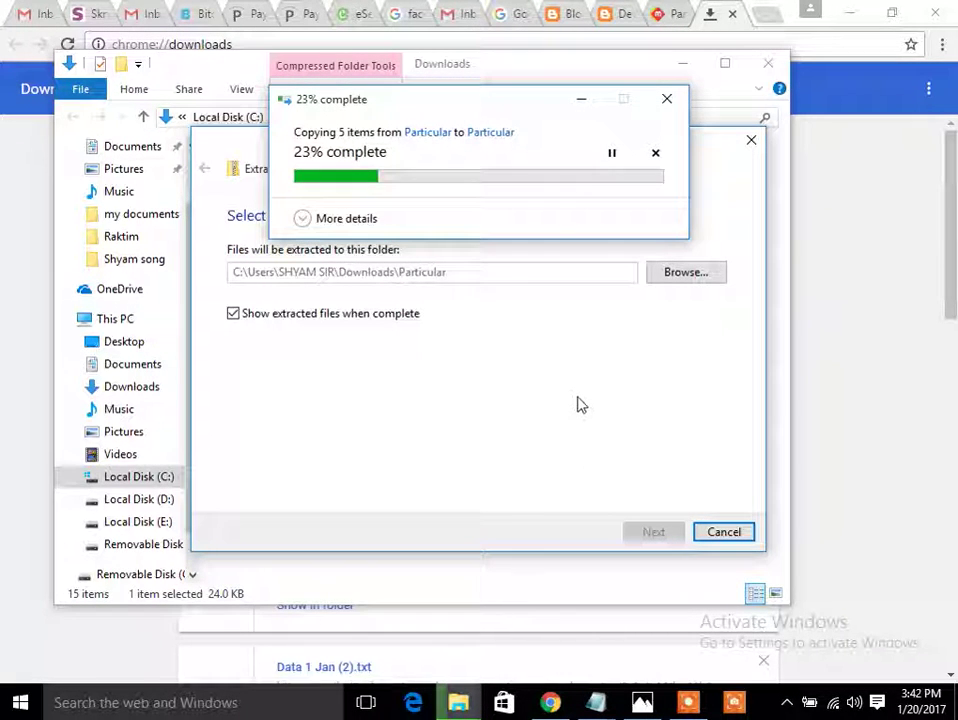
click(355, 219)
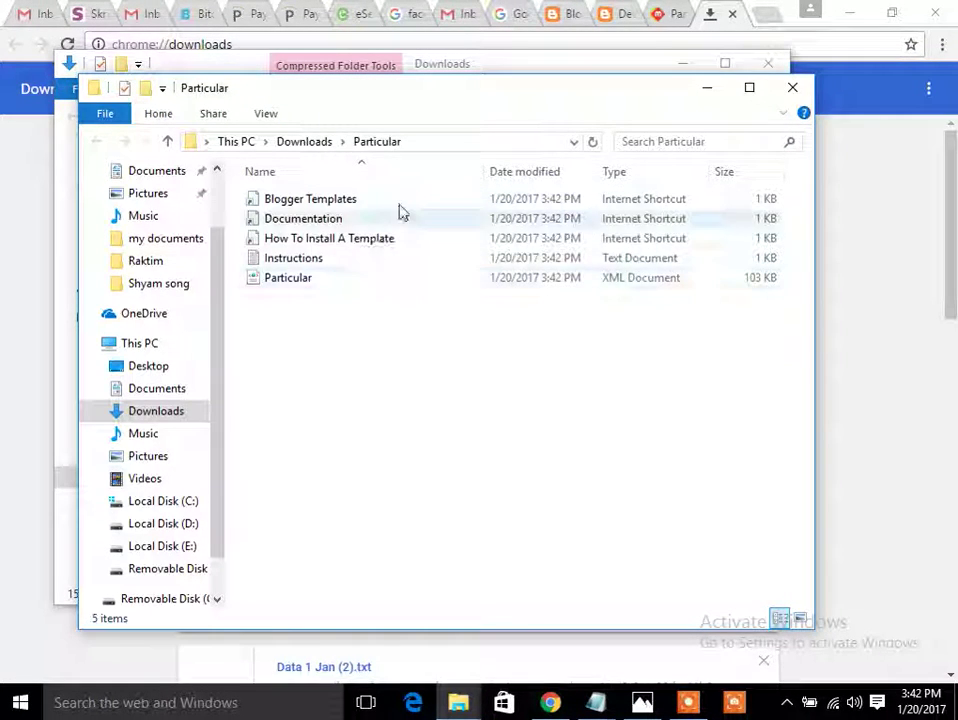
Open the extracted Documentation shortcut in Google Chrome, look over the page and return to the Particular folder
click(338, 222)
right_click(361, 218)
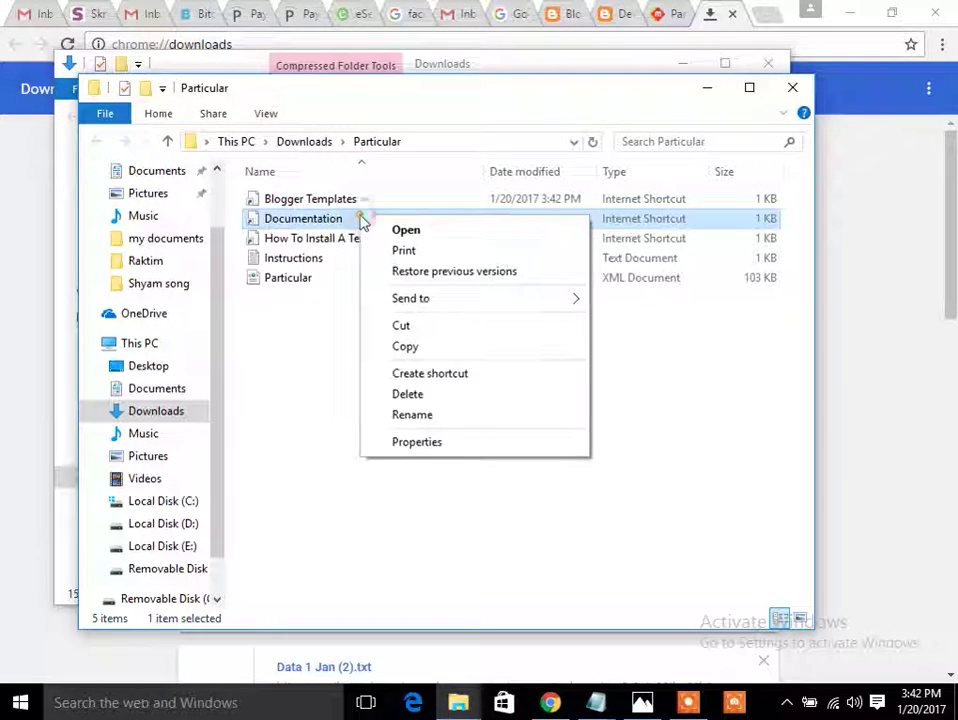
key(Escape)
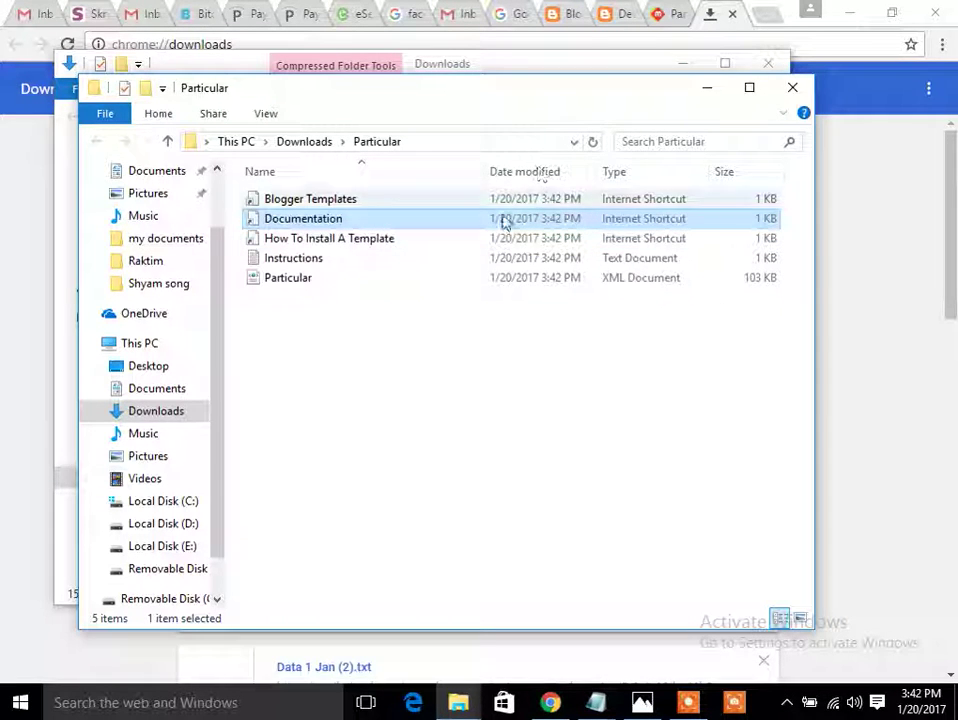
double_click(567, 218)
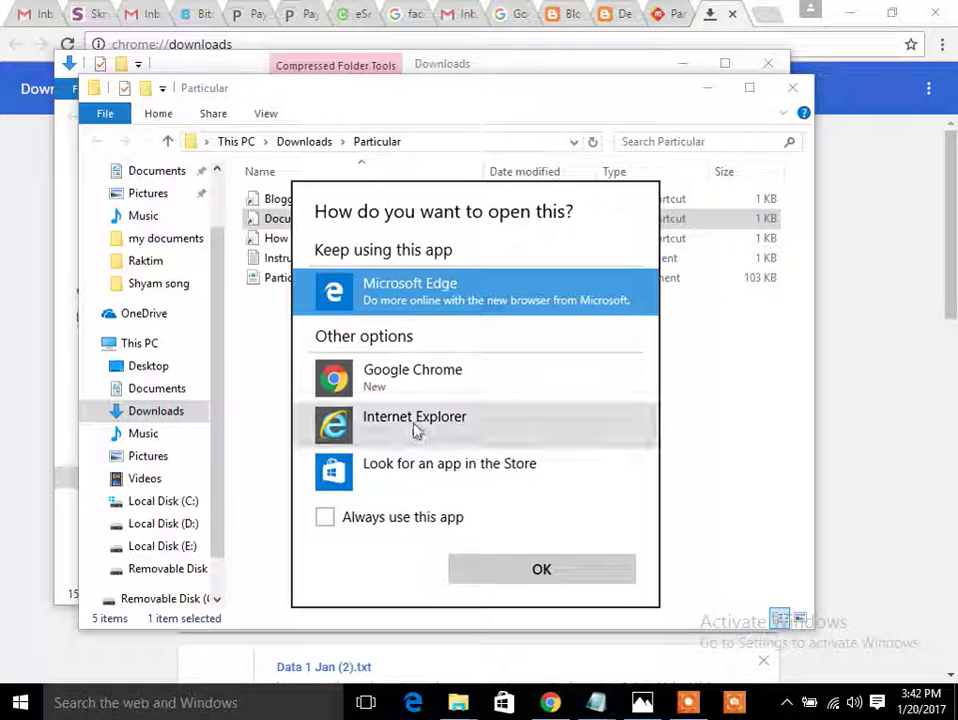
click(419, 372)
click(512, 569)
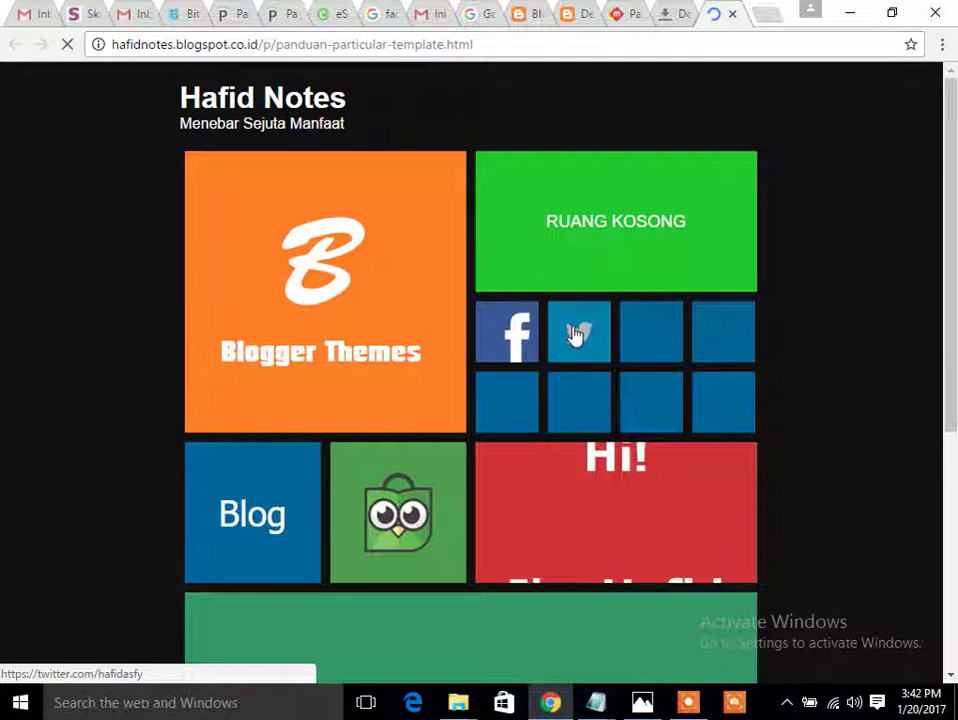
scroll(576, 333, down, 1)
scroll(576, 333, down, 4)
scroll(576, 333, up, 1)
scroll(576, 333, up, 4)
key(alt+Tab)
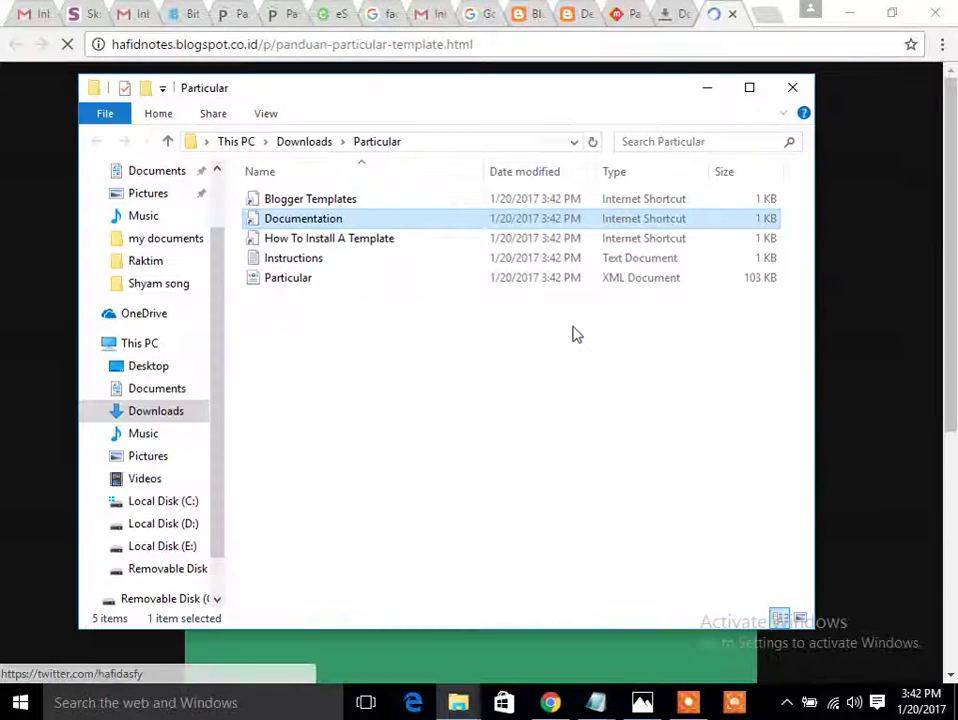
Upload Particular.xml from the extracted Particular folder as the blog's template through Blogger's Backup / Restore
click(390, 280)
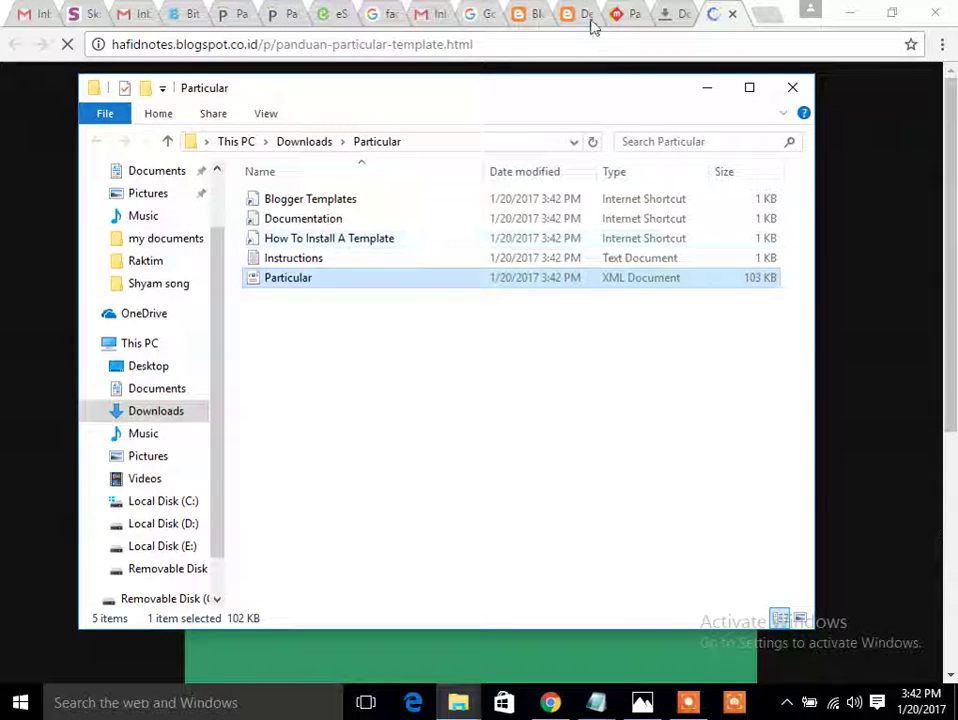
click(527, 14)
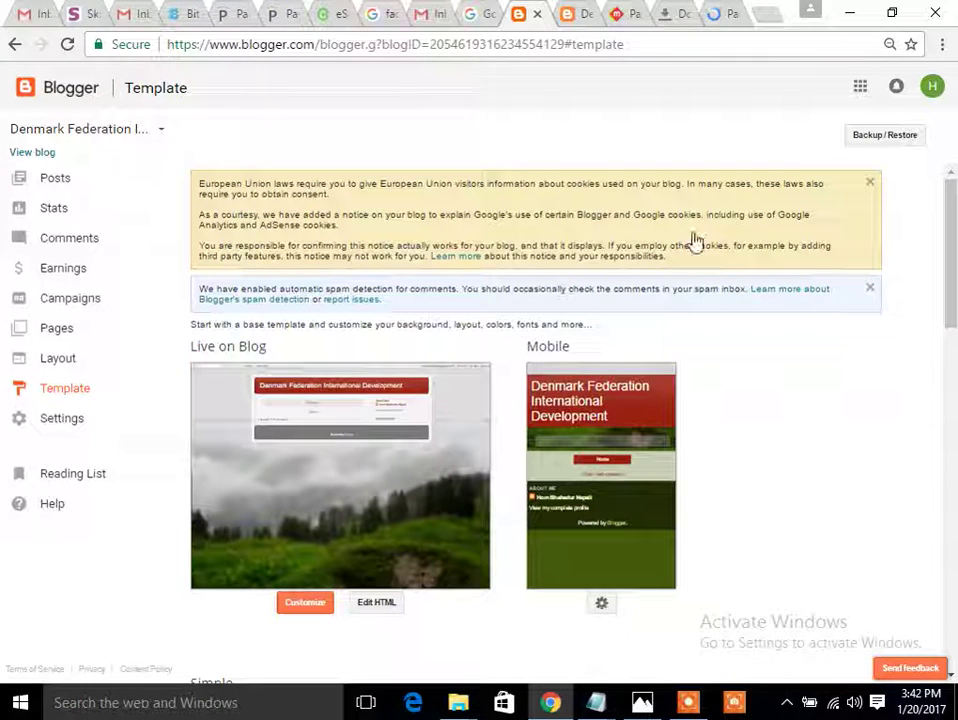
click(880, 136)
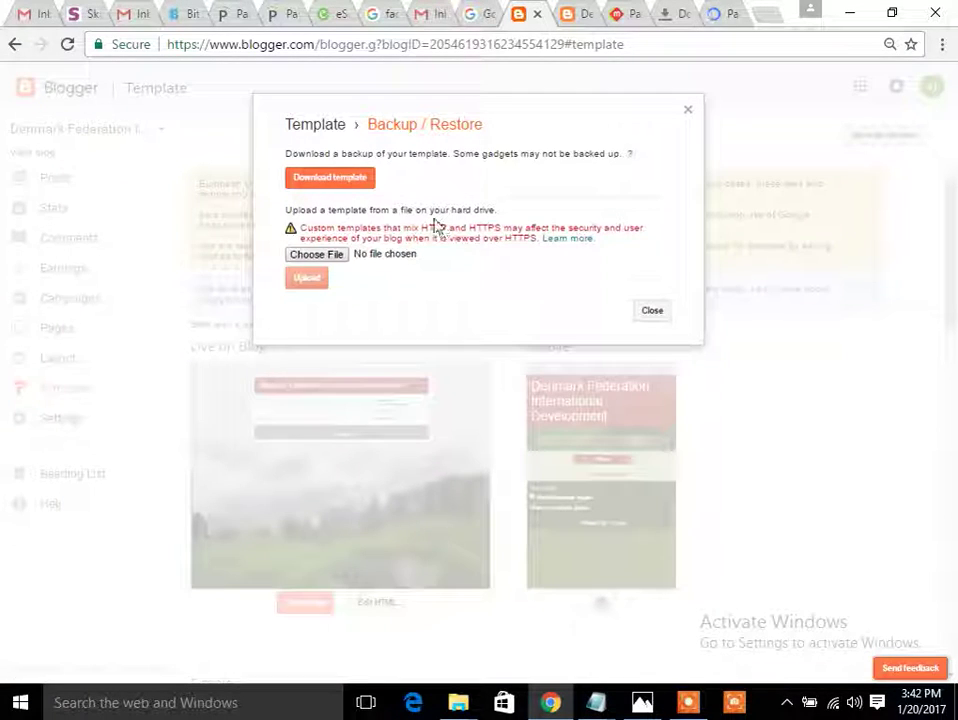
click(333, 256)
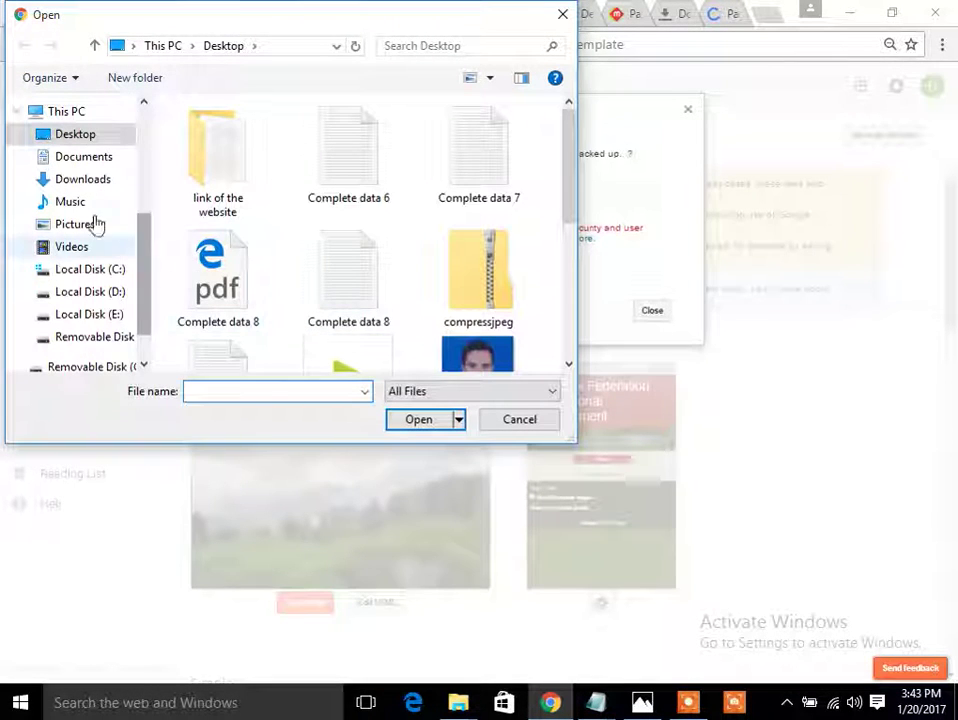
click(88, 182)
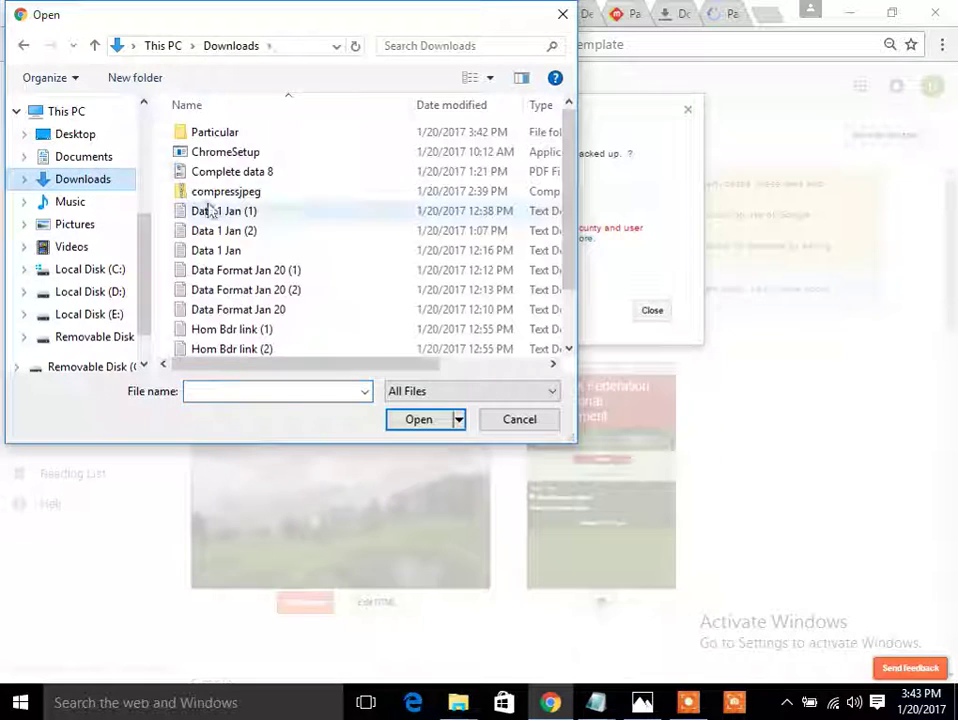
double_click(252, 132)
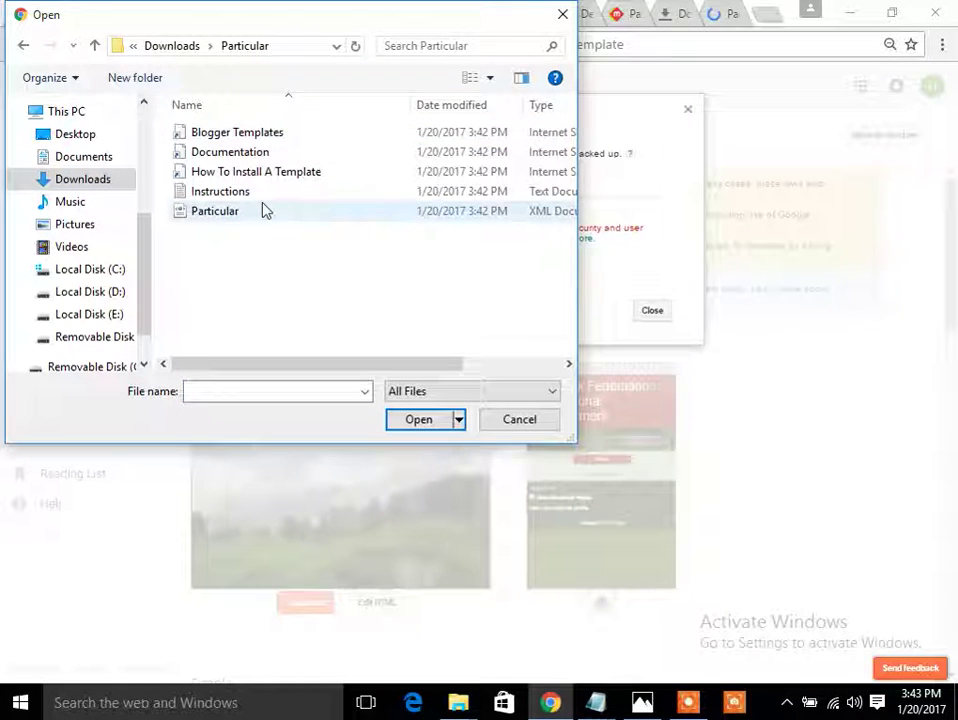
click(265, 210)
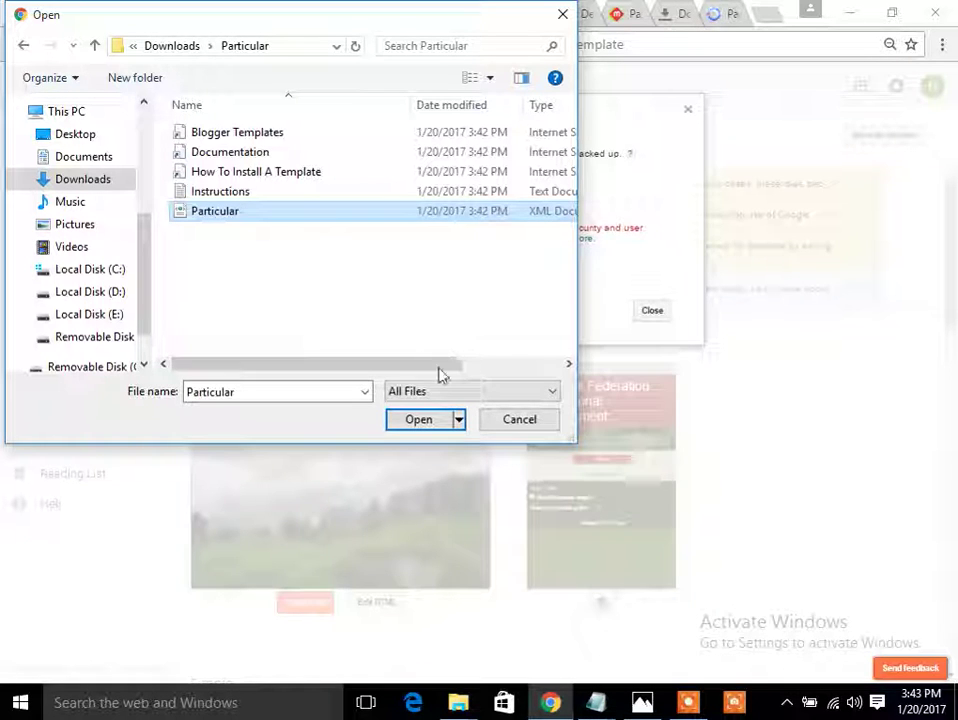
click(419, 422)
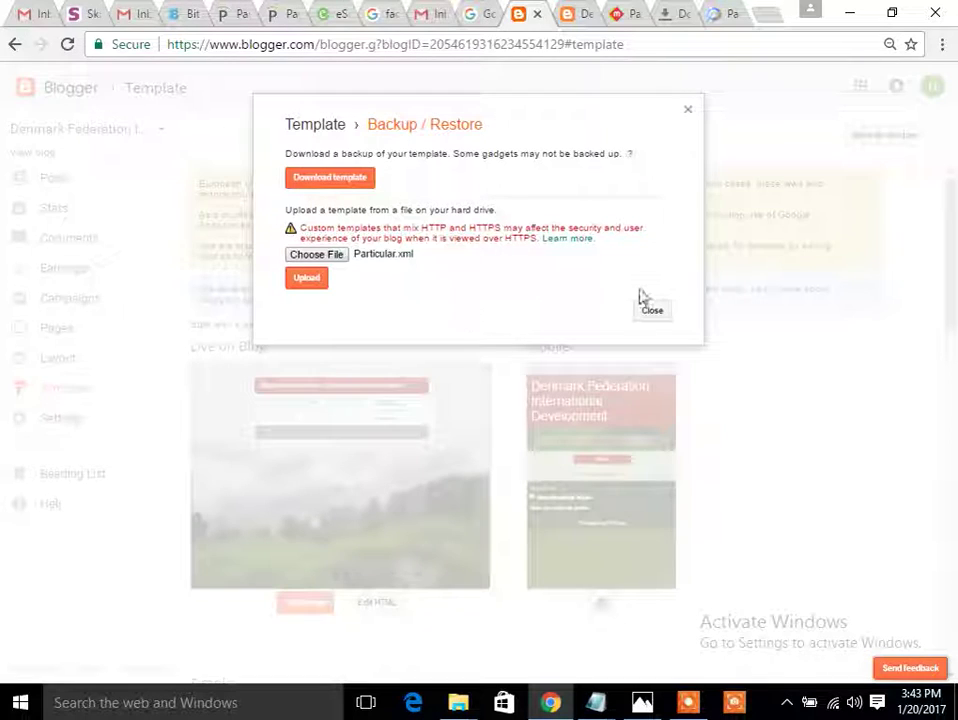
click(315, 285)
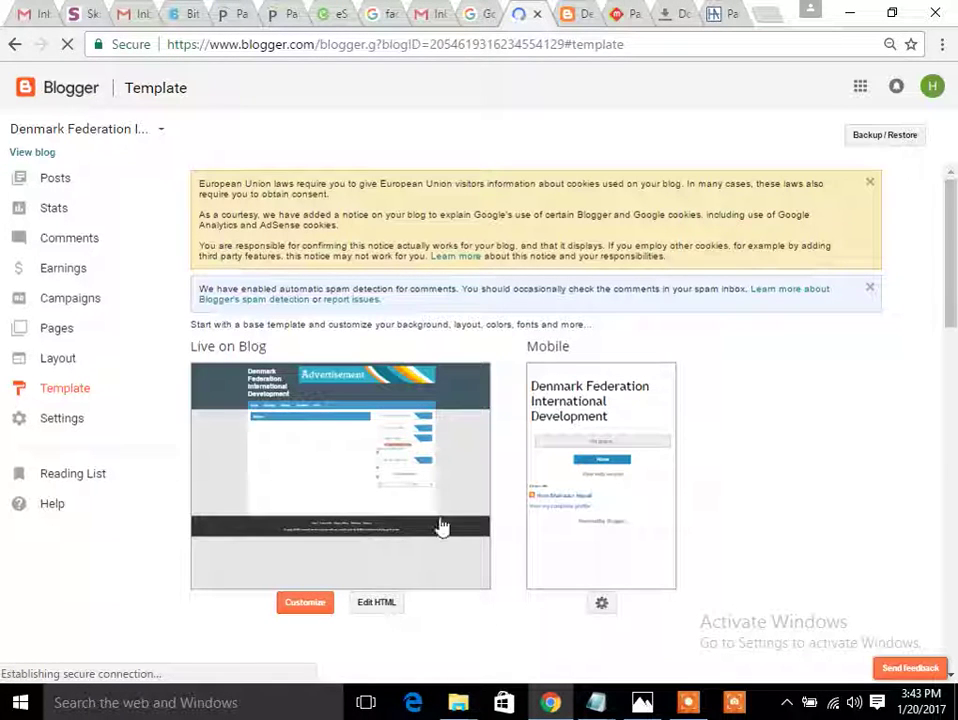
View the live blog and examine its new template down to the footer
click(23, 158)
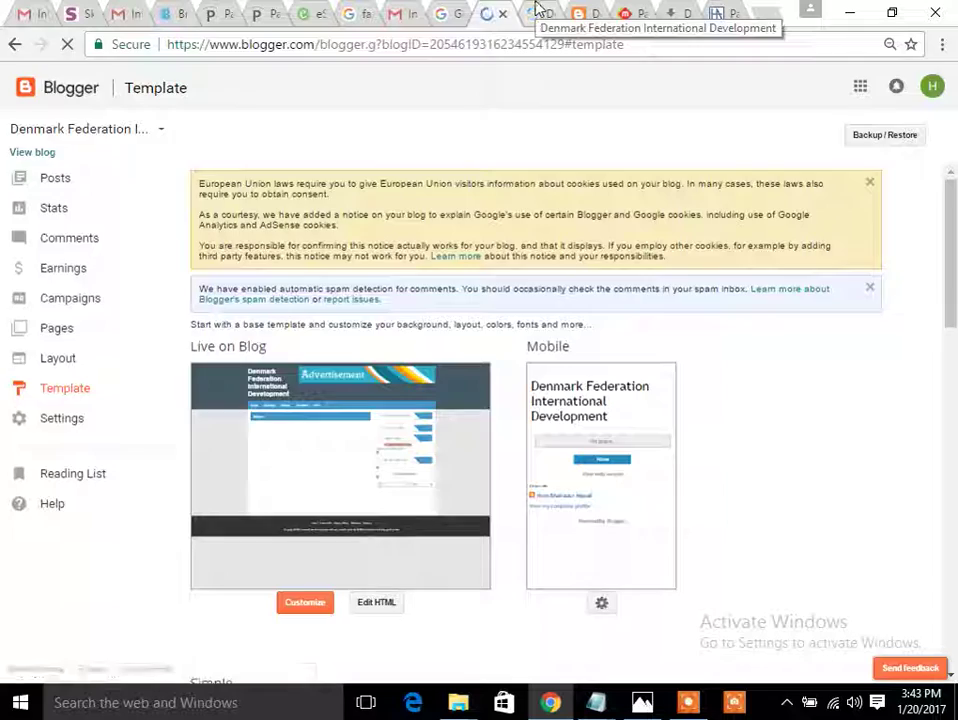
click(537, 10)
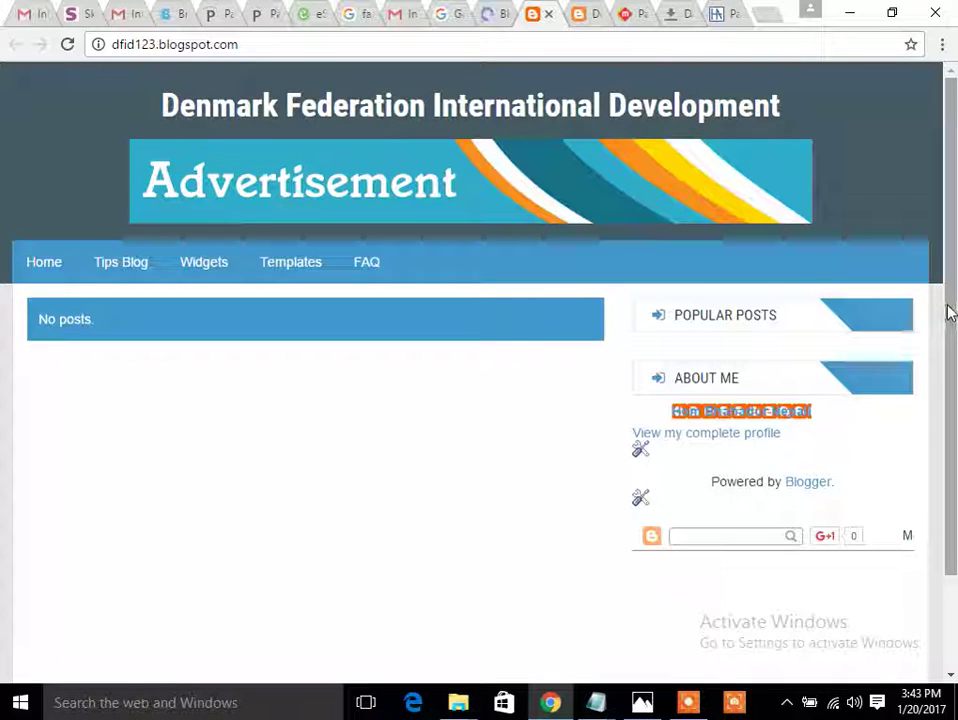
drag(950, 313, 955, 464)
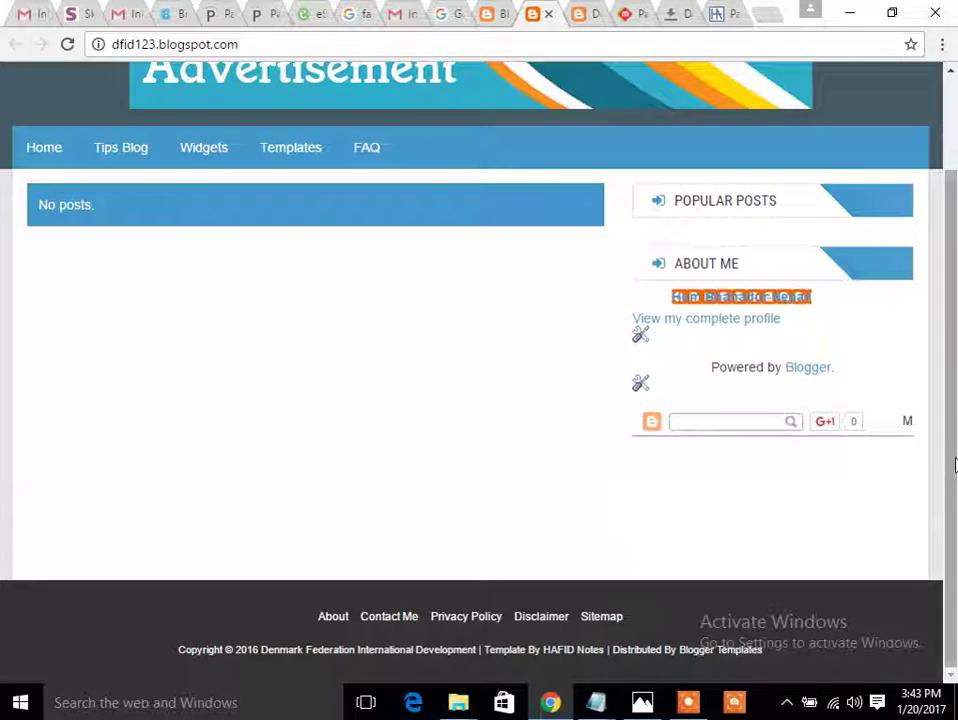
Open the blog template's HTML for editing, and check the live blog page again
click(498, 11)
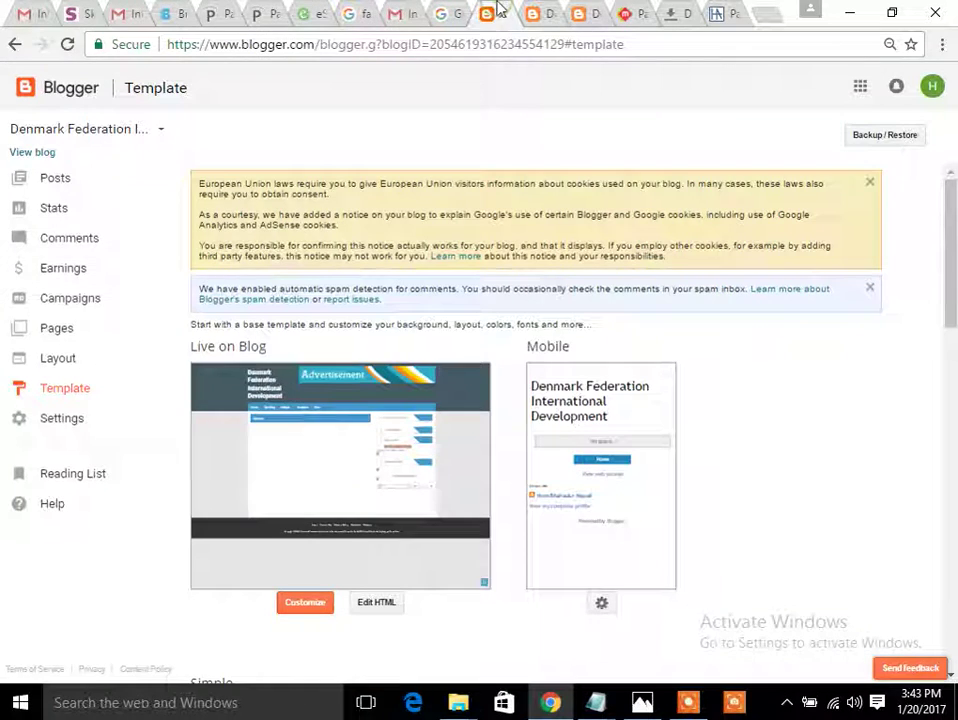
click(377, 604)
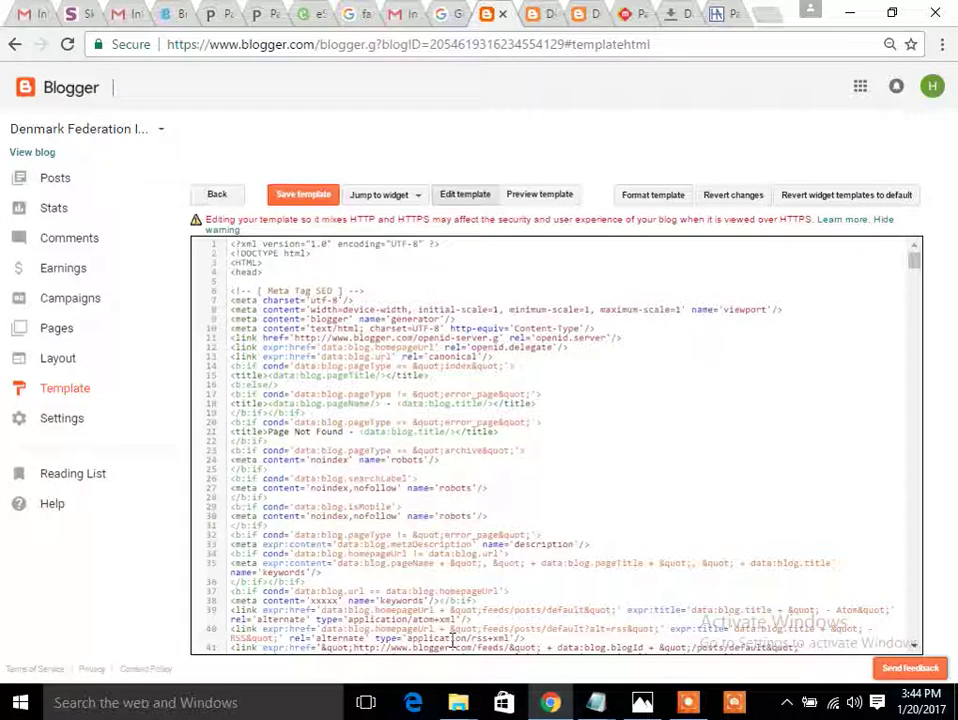
click(566, 8)
key(F5)
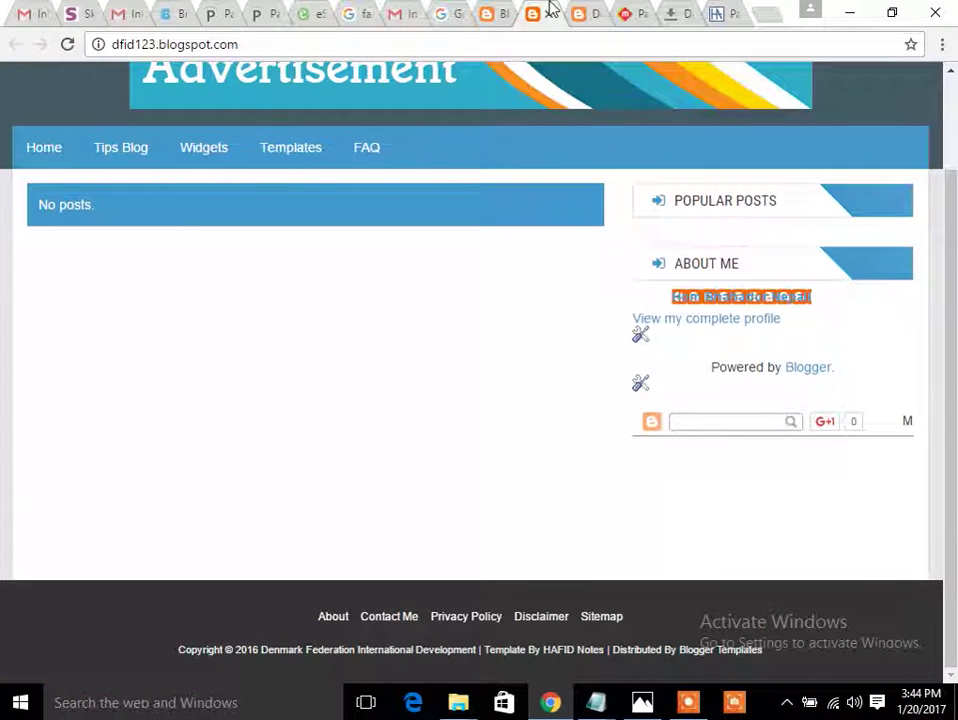
Examine the template's HTML code from the opening meta tags through the CSS and HTML 5 reset sections and back to the first line
click(494, 10)
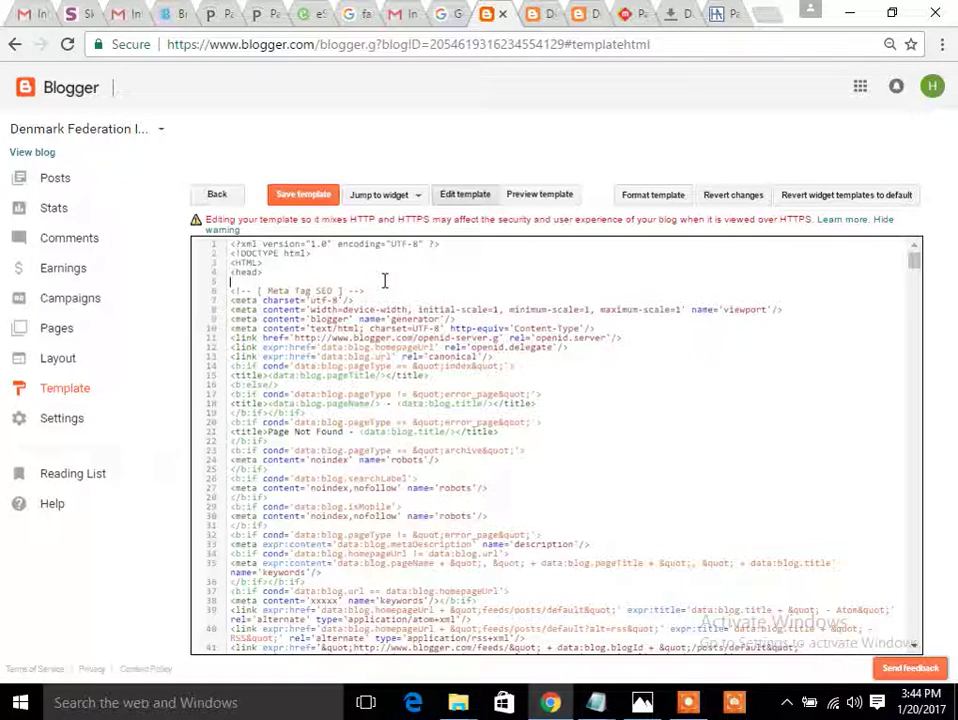
key(Down)
key(Down)
key(Down)
key(Down)
key(Up)
key(Up)
key(Up)
key(Up)
key(Up)
key(Up)
key(Up)
key(Up)
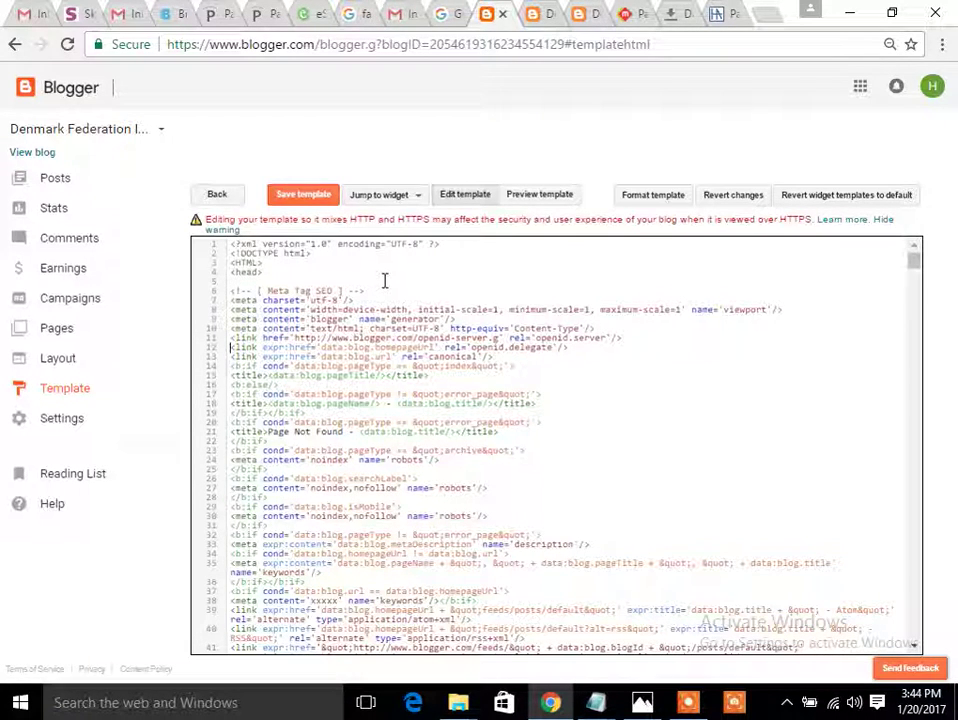
key(Up)
key(Down)
key(Down)
key(Down)
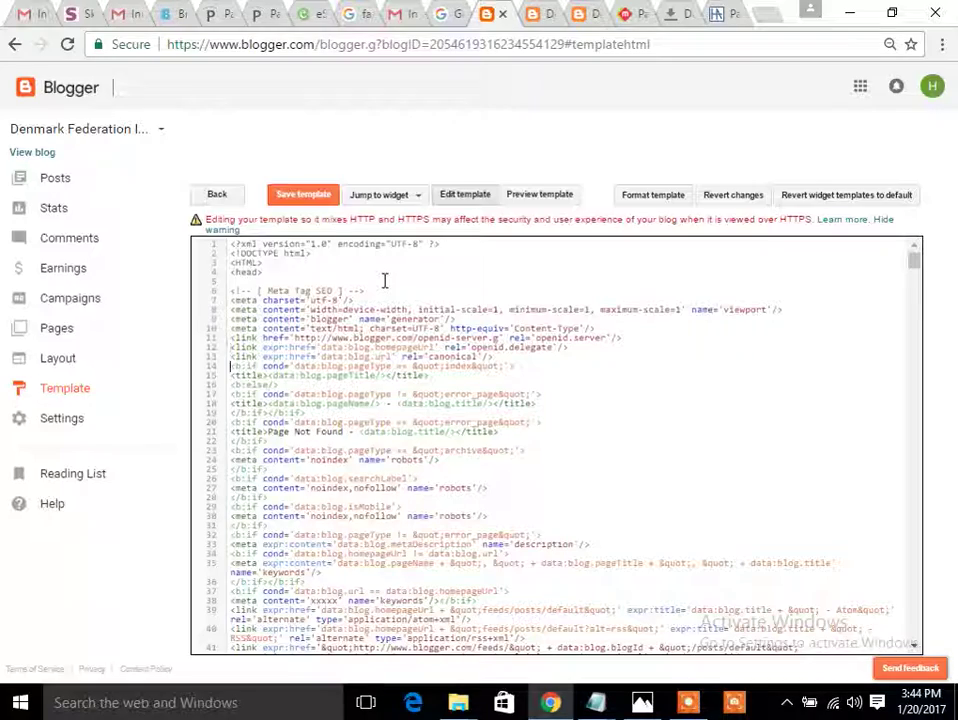
key(Down)
key(Down)
key(Down)
key(Down)
key(Down)
key(Down)
key(Down)
key(Down)
key(Down)
key(Down)
key(Down)
key(Down)
key(Down)
key(Down)
key(Down)
key(Down)
key(Down)
key(Down)
key(Down)
key(Down)
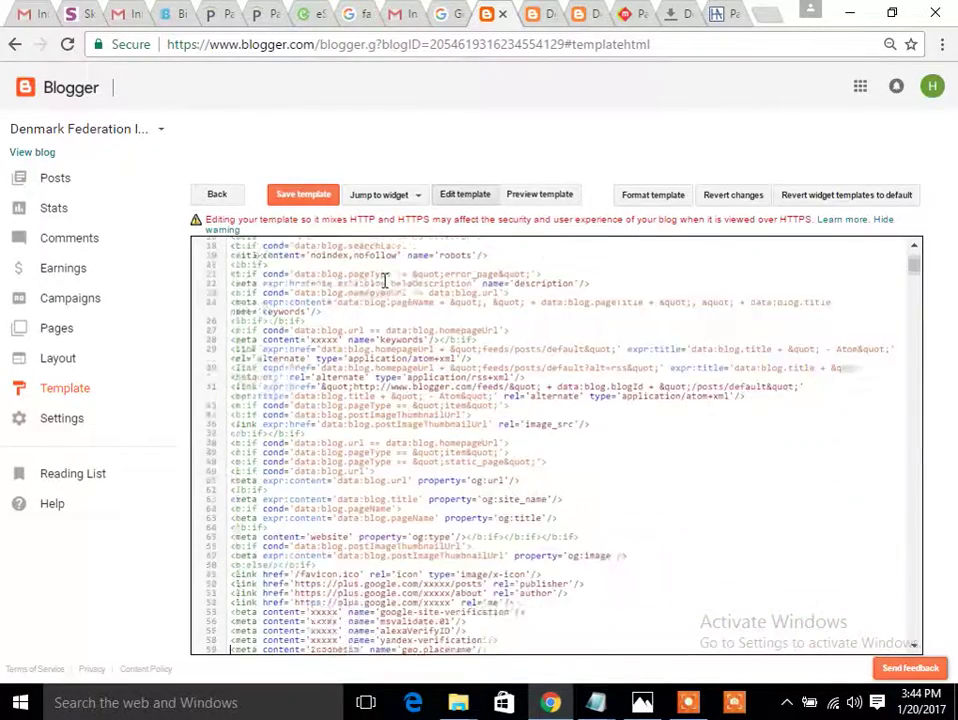
scroll(384, 280, down, 3)
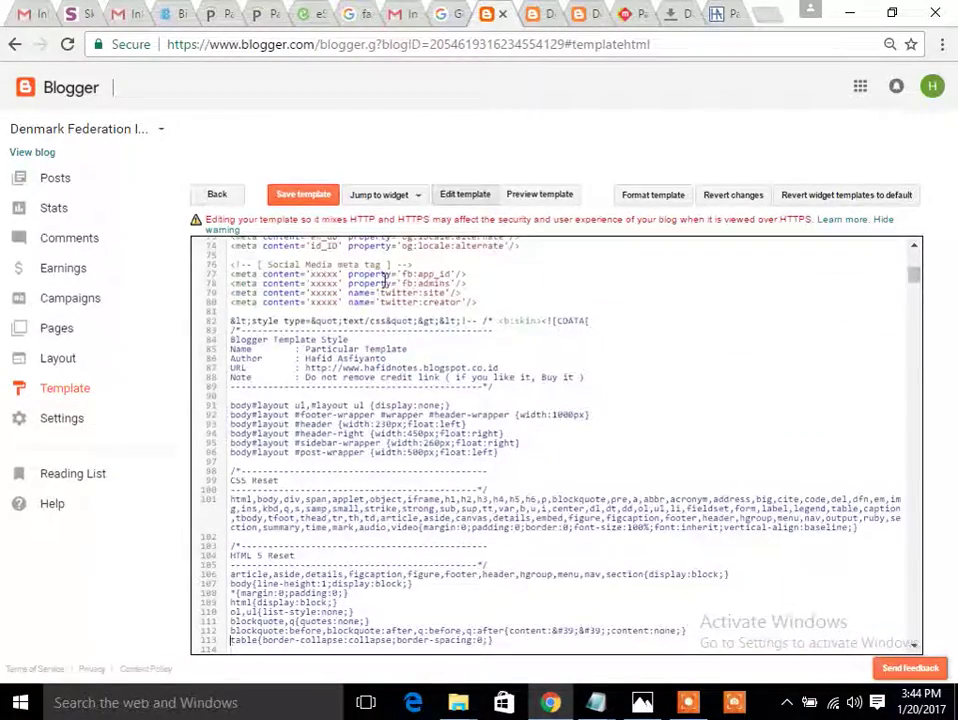
key(Up)
key(Up)
key(Up)
key(Up)
key(Up)
key(Up)
key(Up)
key(Up)
key(Up)
key(Up)
key(Up)
key(Up)
key(Up)
key(Up)
key(Up)
key(Up)
key(Up)
key(Up)
key(Up)
key(Up)
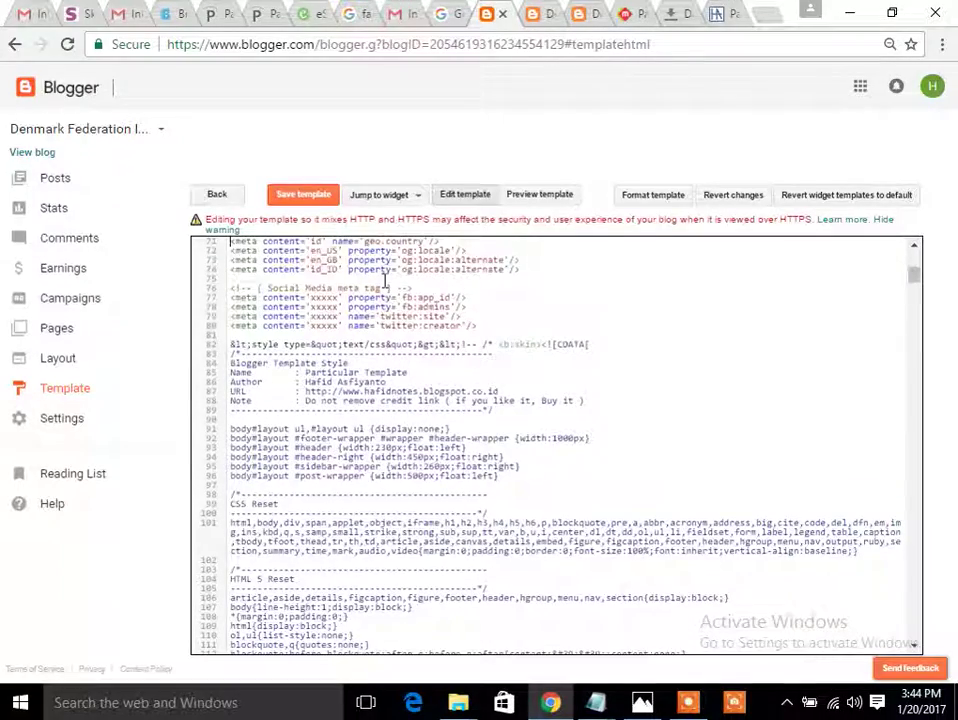
key(Up)
key(Up)
key(Up)
key(Up)
key(Up)
key(Up)
key(Up)
key(Up)
key(Up)
key(Up)
key(Up)
key(Up)
key(Up)
key(Up)
key(Up)
key(Up)
key(Up)
key(Up)
key(Up)
key(Up)
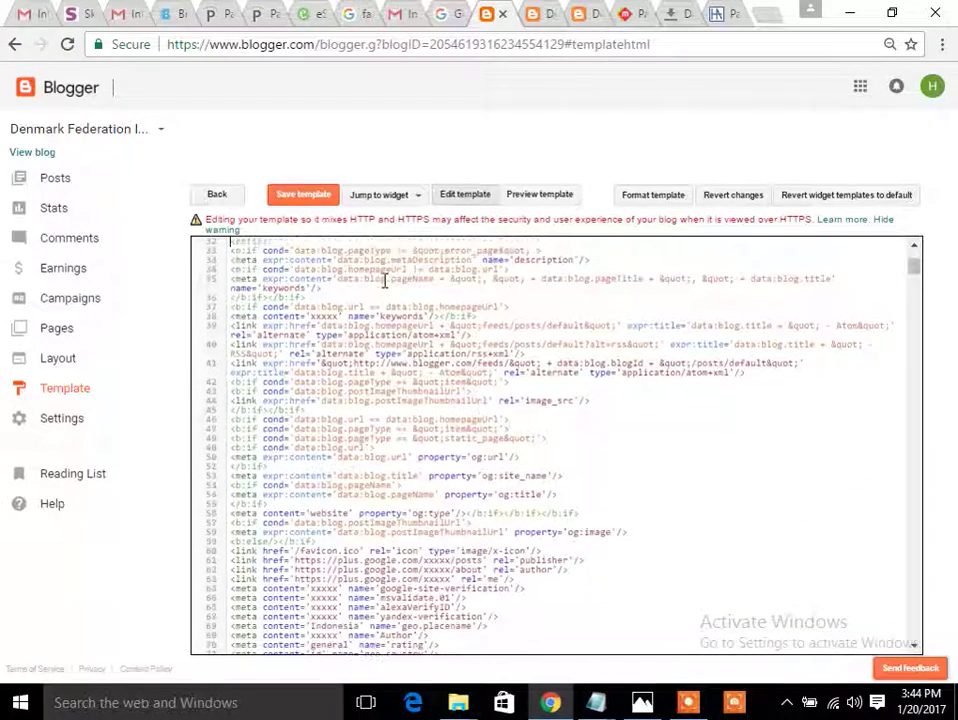
key(Up)
key(Up)
key(Up)
key(Up)
key(Up)
key(Up)
key(Up)
key(Up)
key(Up)
key(Up)
key(Up)
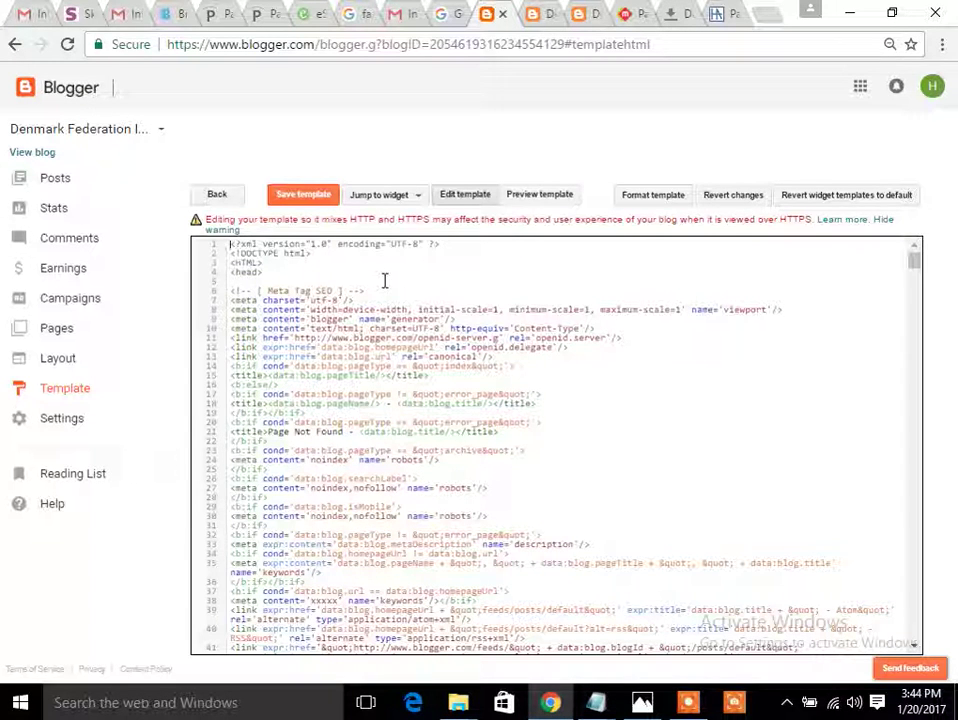
Review the template's SEO meta tags again, from the first line down to the Social Media meta tag section
key(Down)
key(Down)
key(Down)
key(Down)
key(Down)
key(Down)
key(Down)
key(Down)
key(Down)
key(Down)
key(Down)
key(Down)
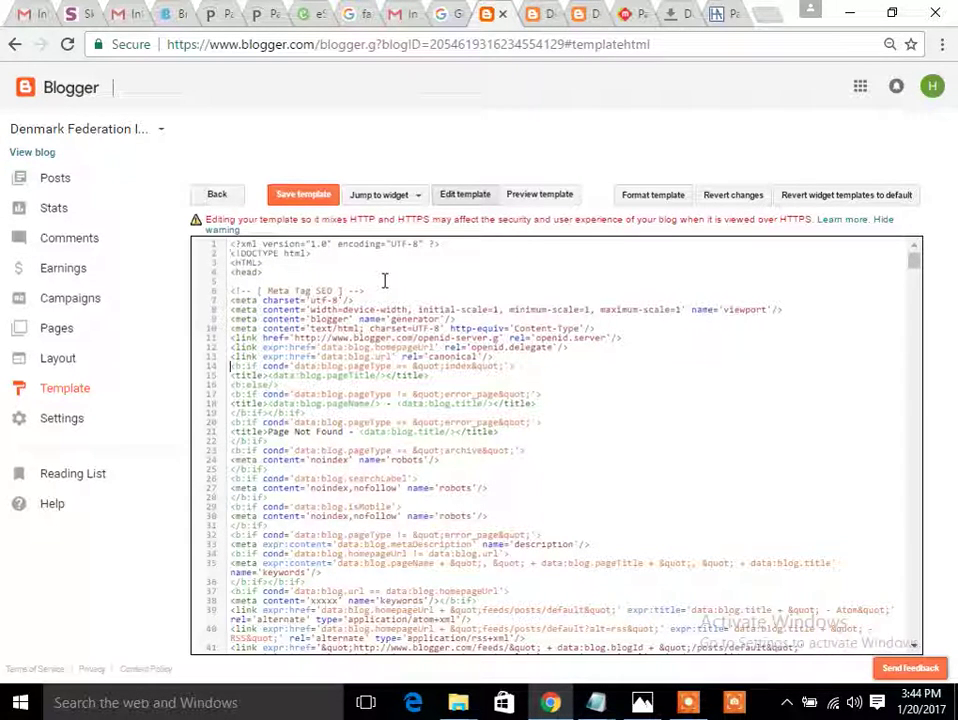
key(Down)
key(Down)
key(Down)
key(Down)
key(Down)
key(Down)
key(Down)
key(Down)
key(Down)
key(Down)
key(Down)
key(Down)
key(Down)
key(Down)
key(Down)
key(Down)
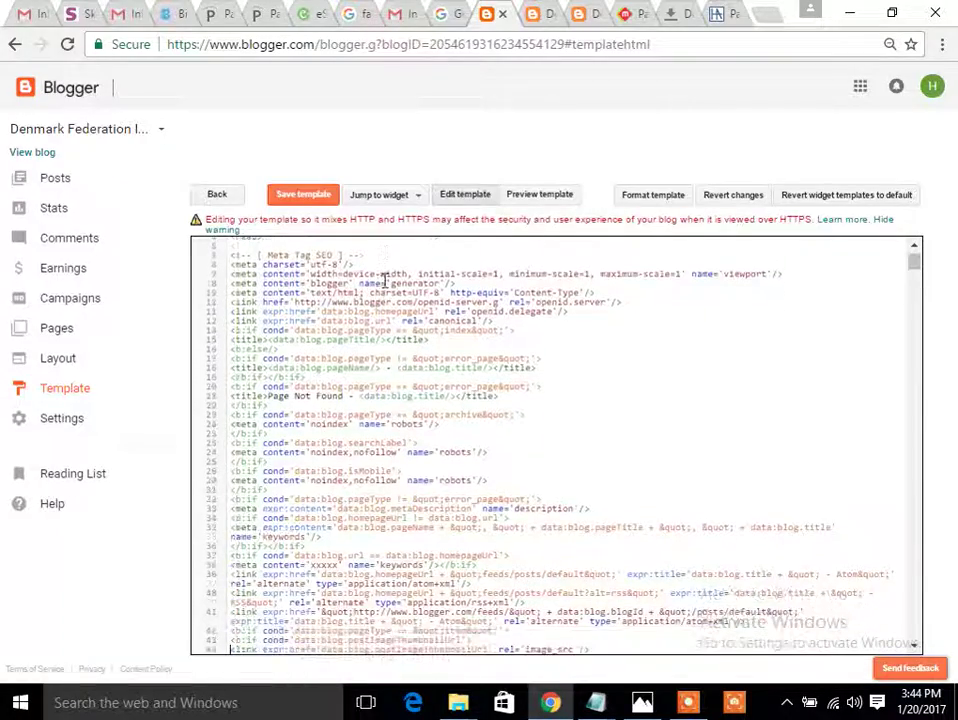
key(Down)
key(Down)
key(Down)
key(Down)
key(Down)
key(Down)
key(Down)
key(Down)
key(Down)
key(Down)
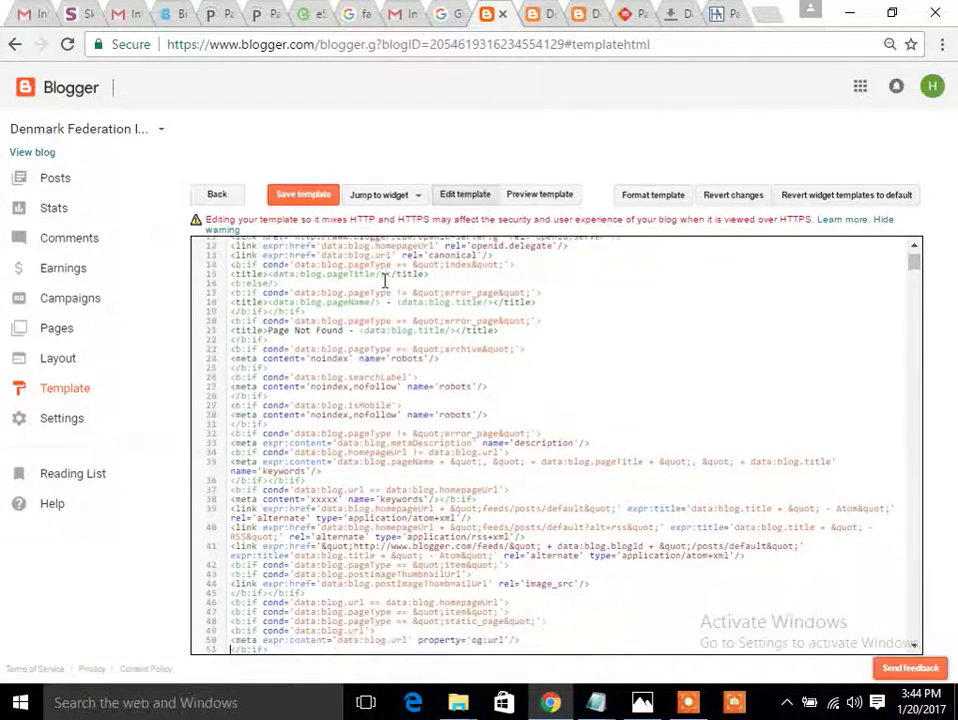
key(Down)
key(Down)
key(Down)
key(Down)
key(Down)
key(Down)
key(Down)
key(Down)
key(Down)
key(Down)
key(Down)
key(Down)
key(Down)
key(Down)
key(Down)
key(Down)
key(Down)
key(Down)
key(Down)
key(Down)
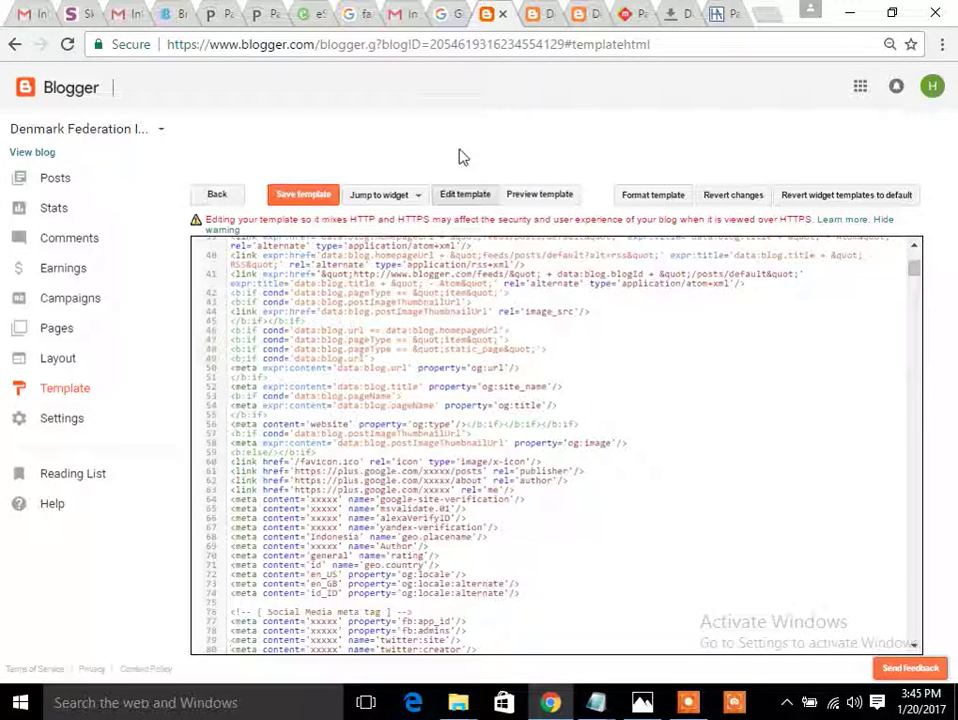
Check the live blog page again and close the duplicate blog page that still shows the old Picture Window template
click(557, 10)
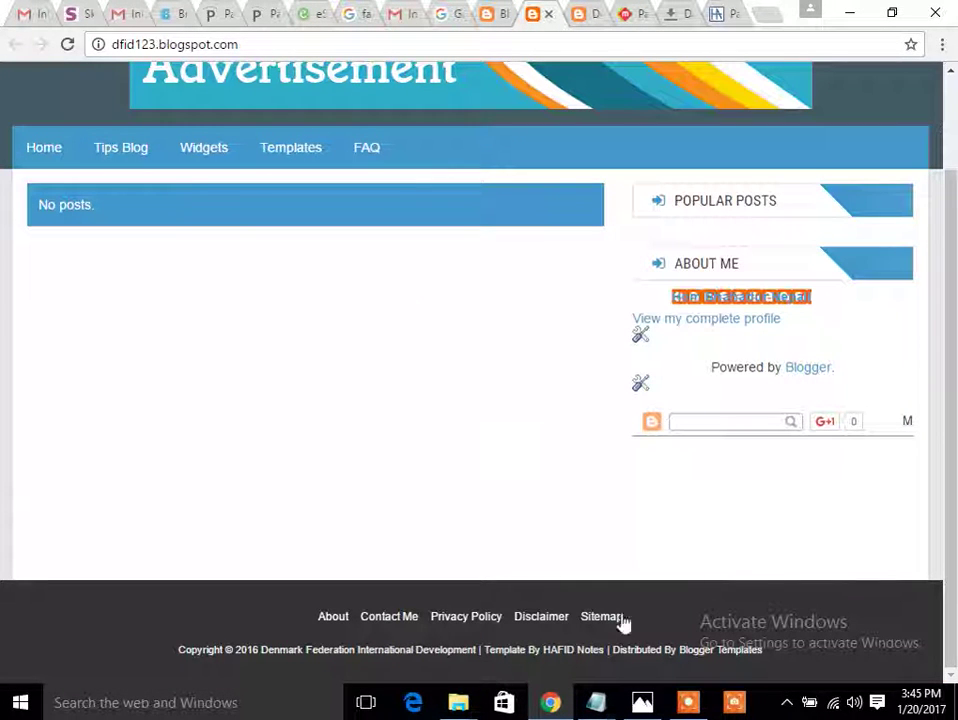
click(690, 704)
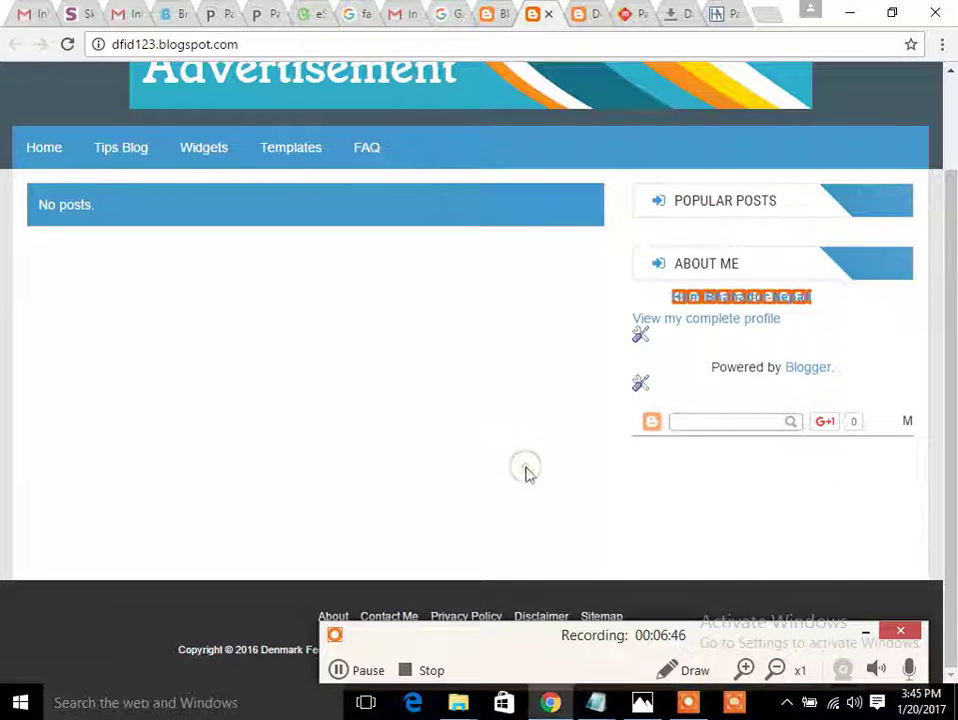
click(580, 12)
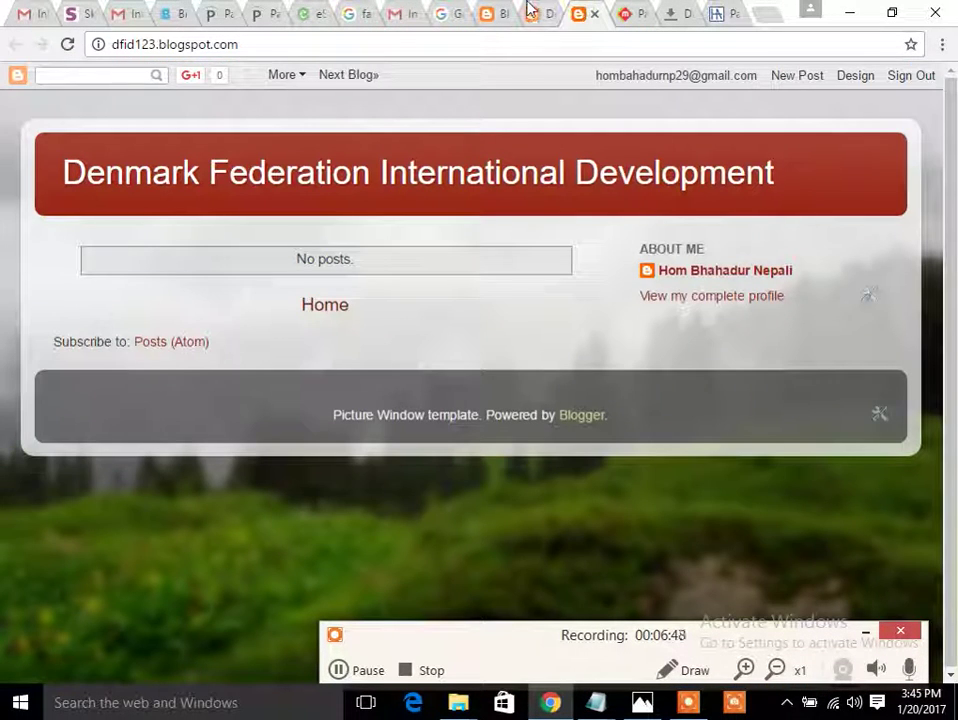
click(596, 15)
click(541, 16)
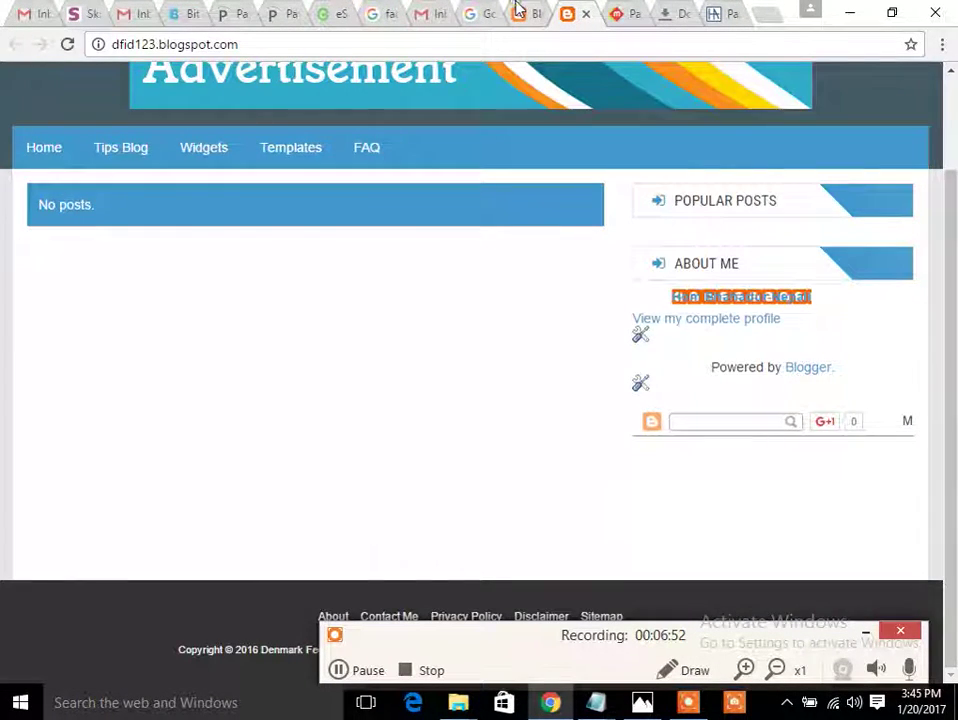
Create a new blog post in Blogger titled "What is DFID?" and place the cursor in its empty body
click(519, 10)
click(60, 178)
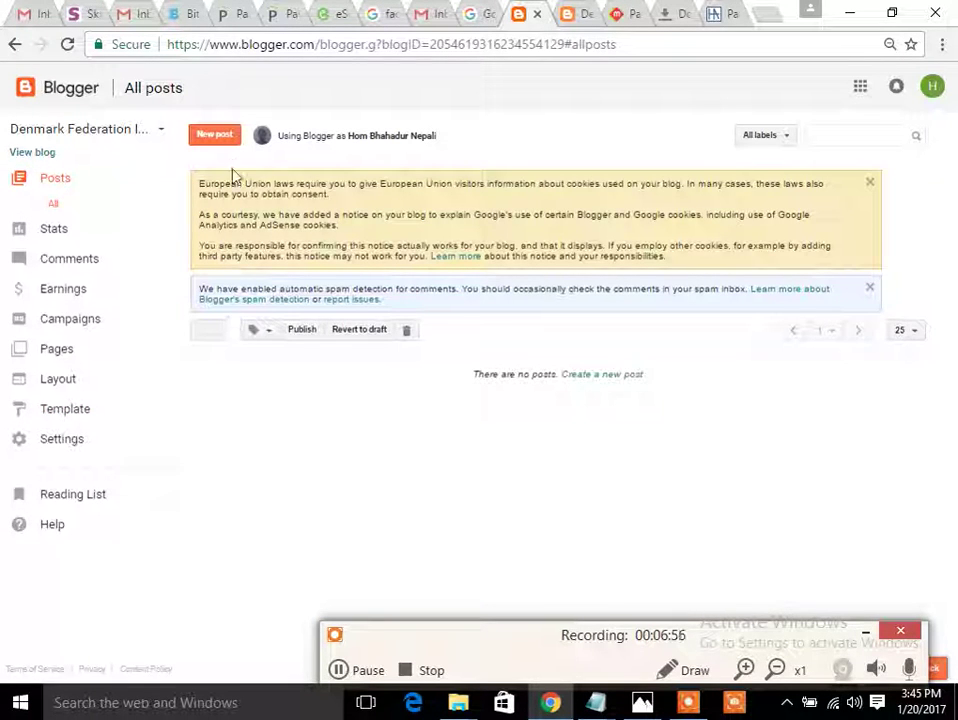
click(218, 135)
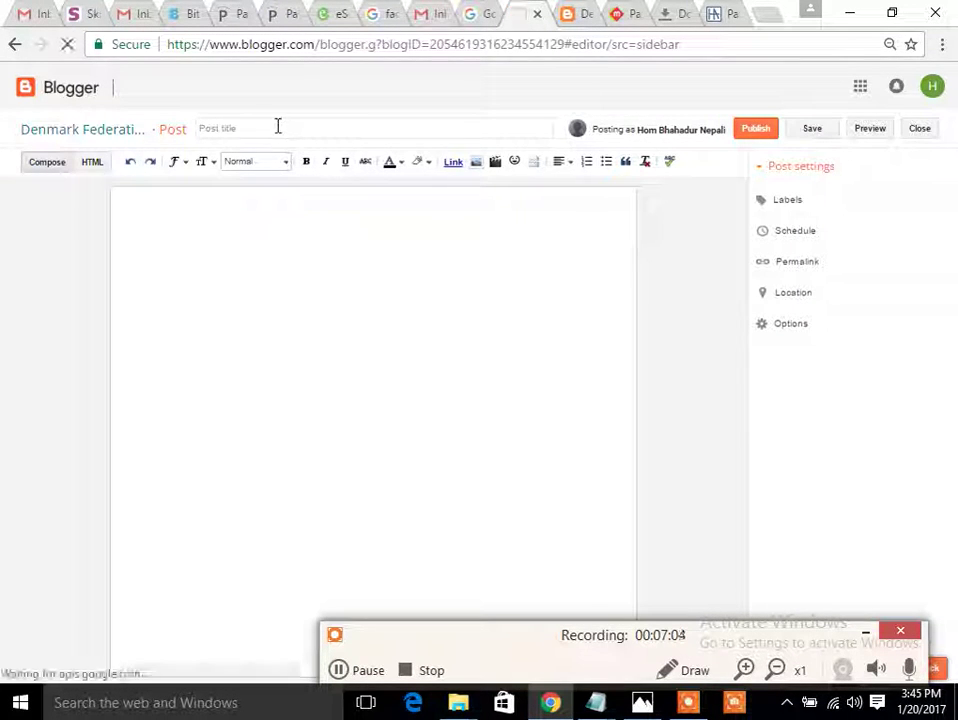
click(278, 126)
text(Wha)
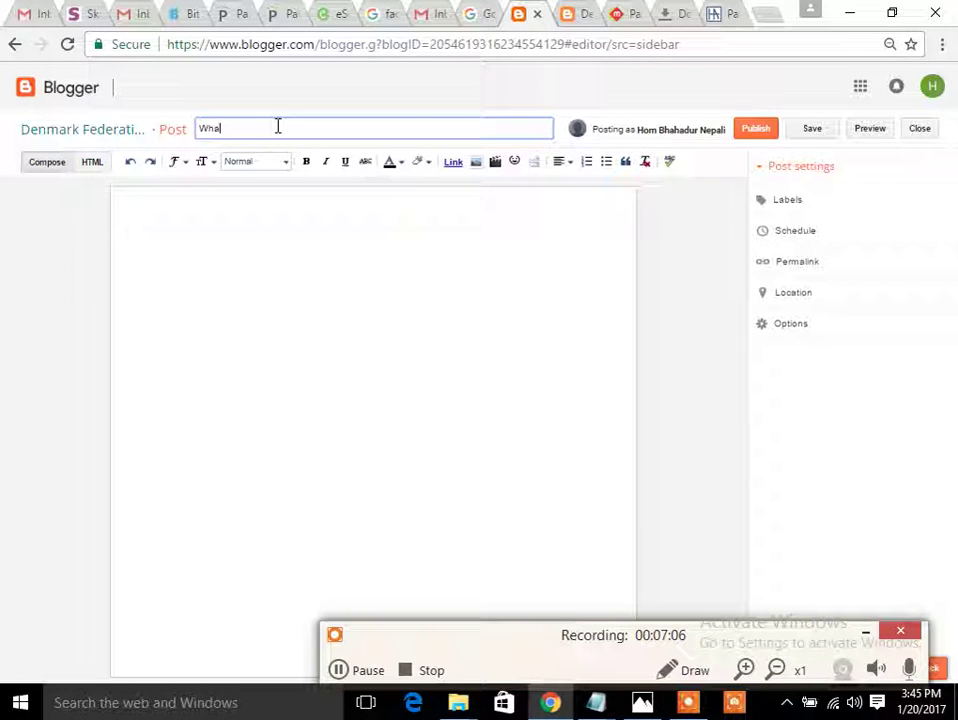
text(t)
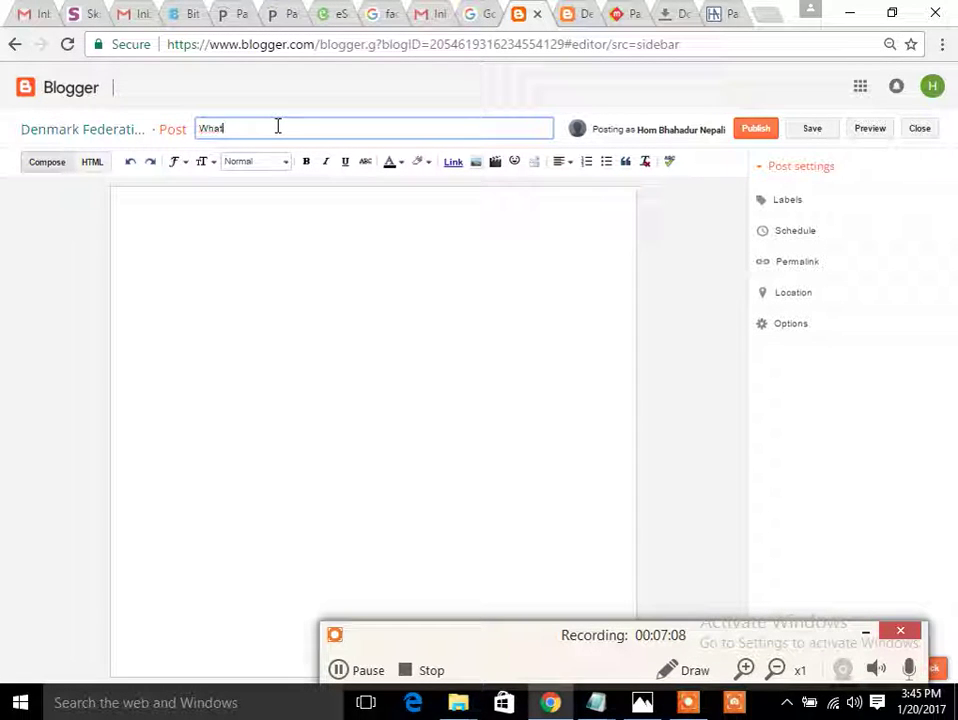
text( is DFID?)
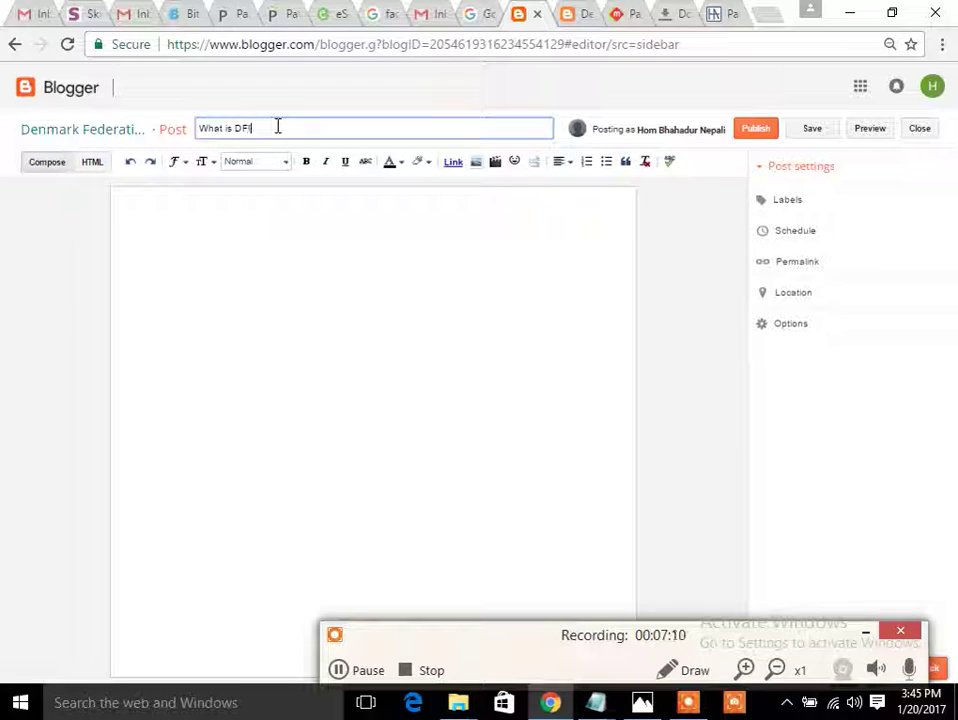
click(208, 222)
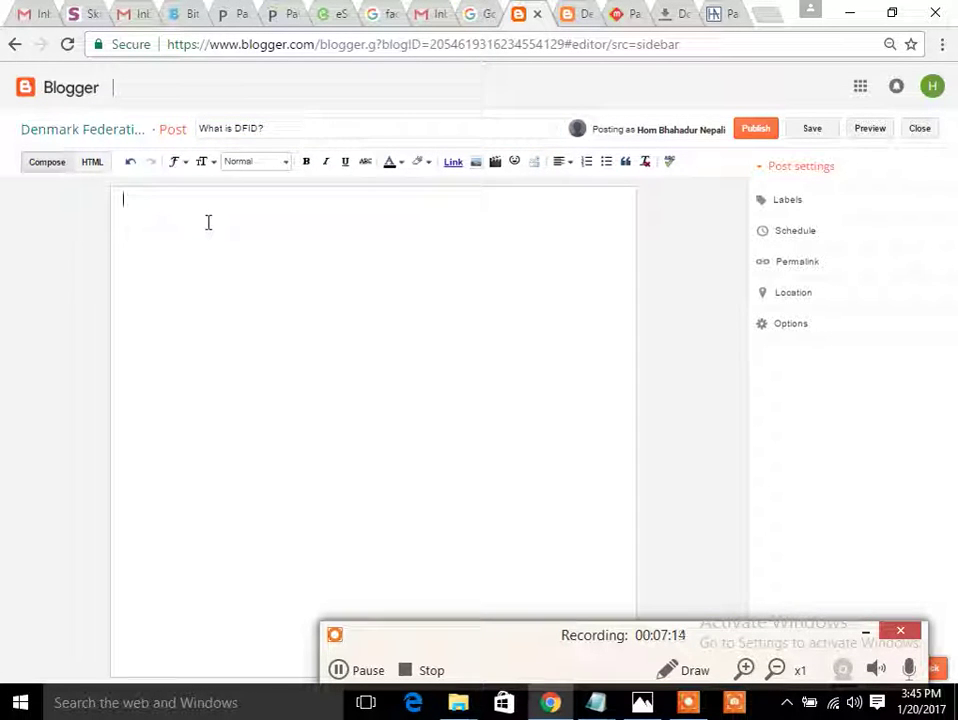
Write the post body as "DFID id Denmark Federation International Development Programme."
text(DFID is)
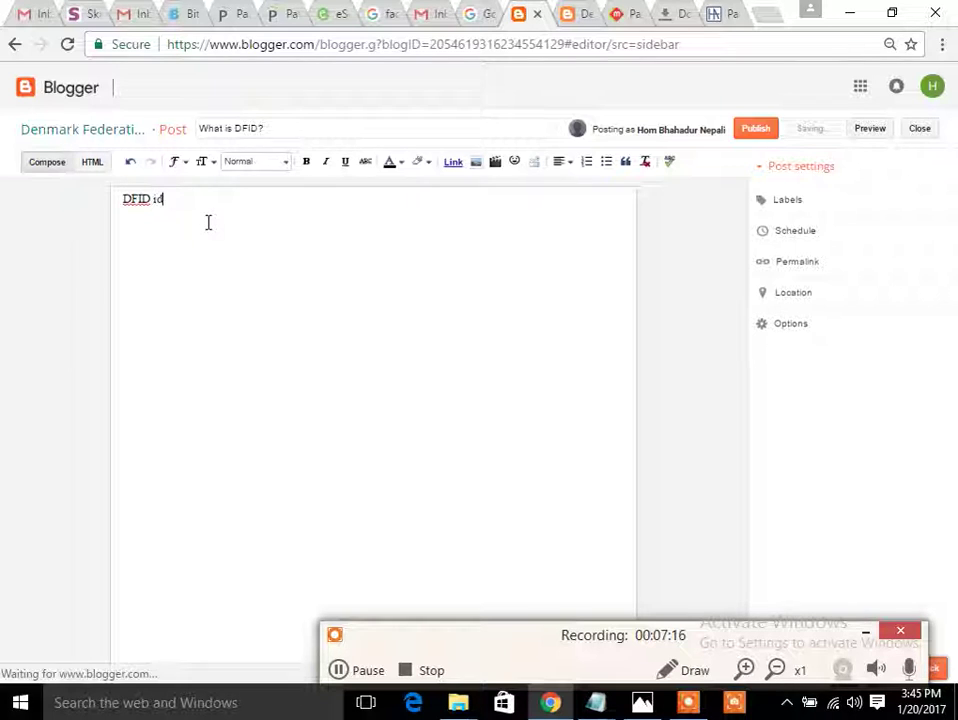
text( Denm)
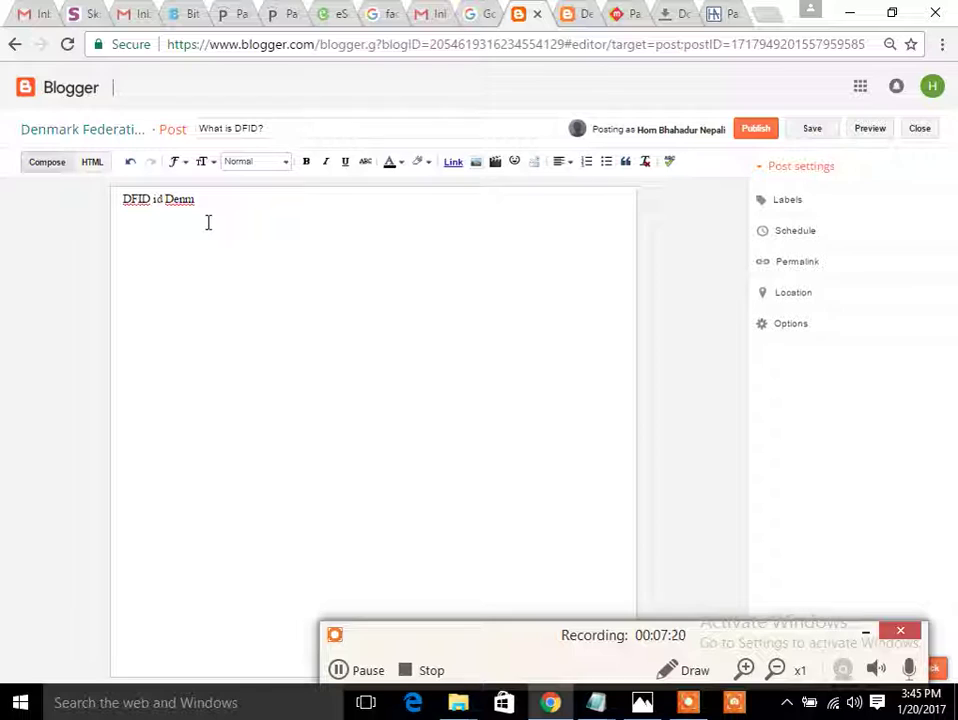
text(ark: Fed)
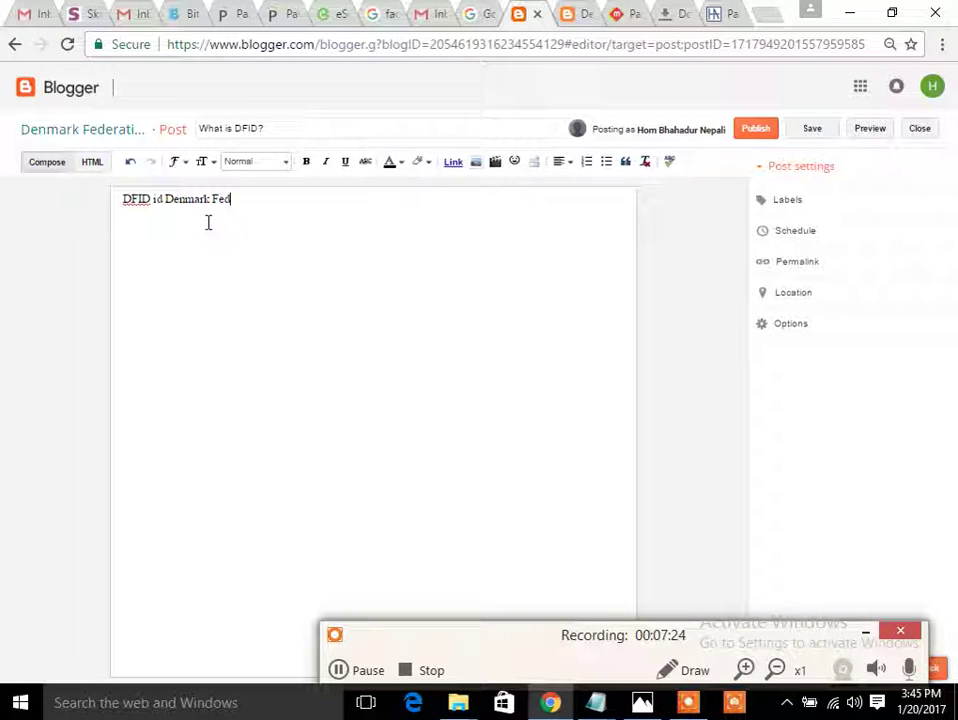
text(eration International Deve)
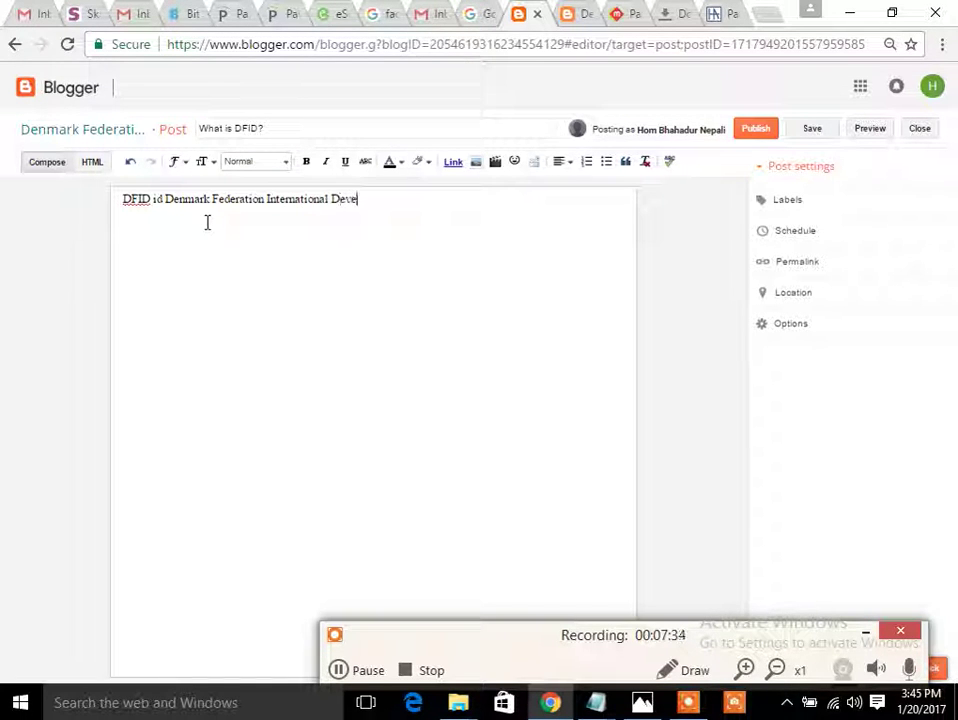
text(lopment P)
text(rg)
text(o)
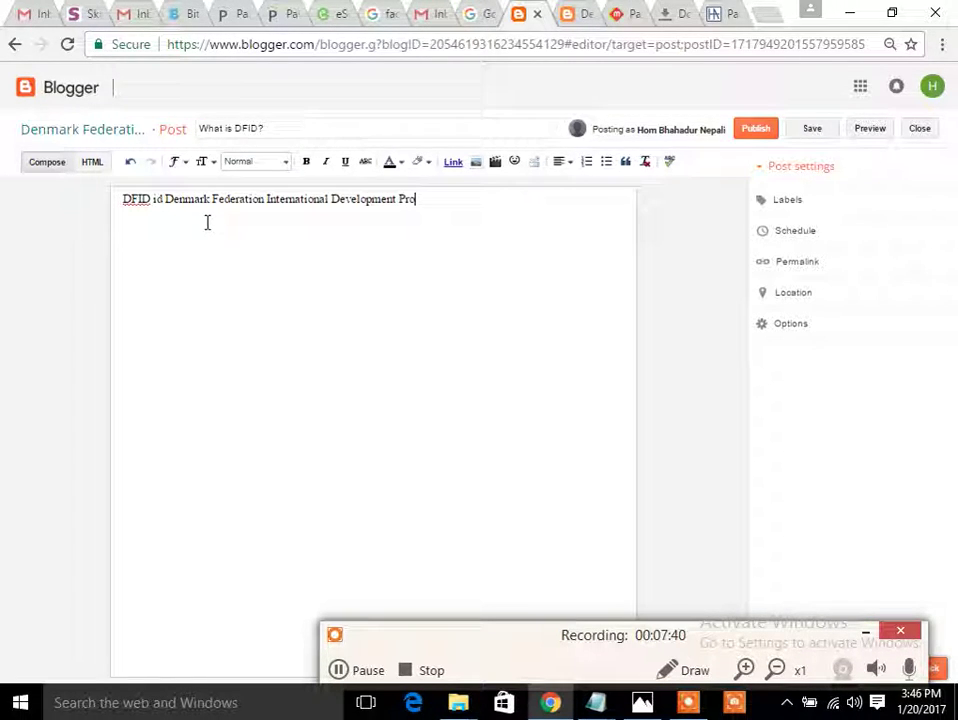
text(gramme)
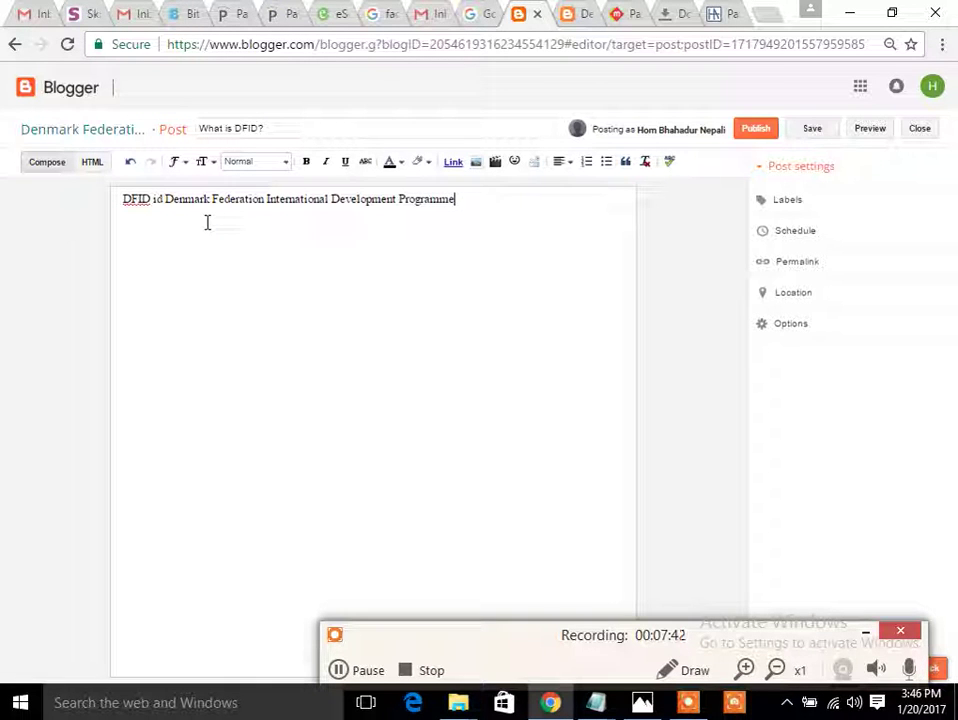
text(.)
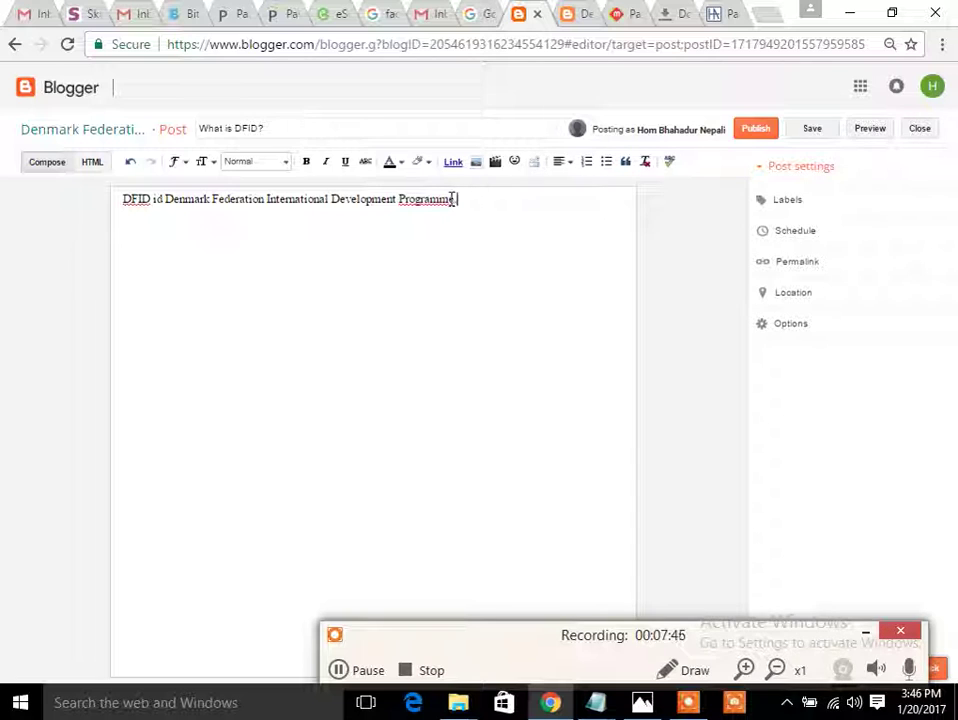
Shorten the last word of the body text to "Program." and publish the post
key(BackSpace)
key(BackSpace)
key(BackSpace)
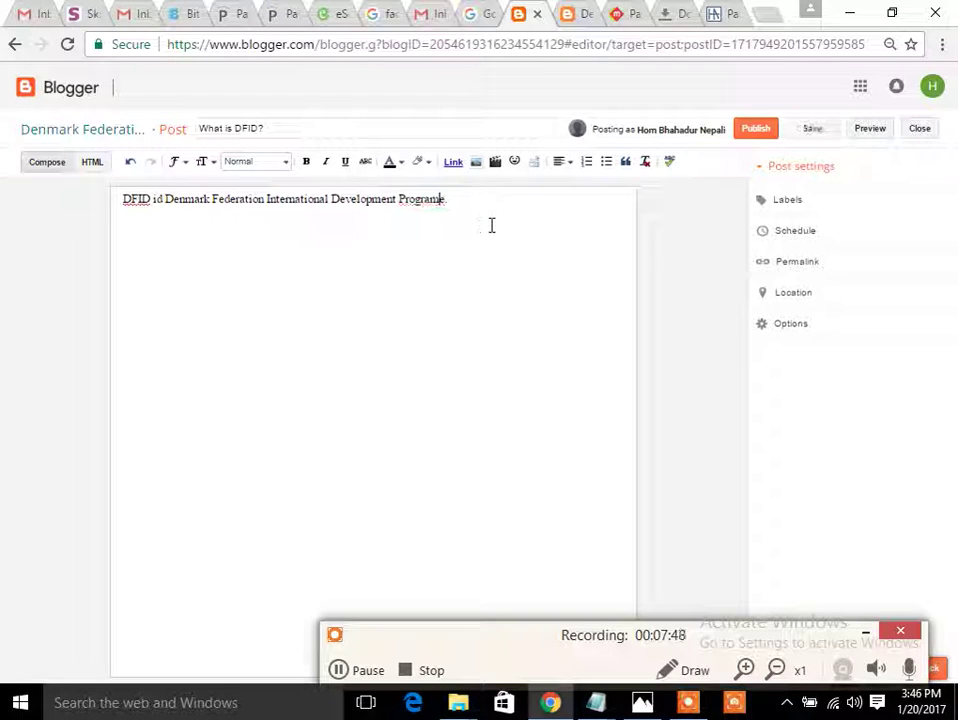
text(.)
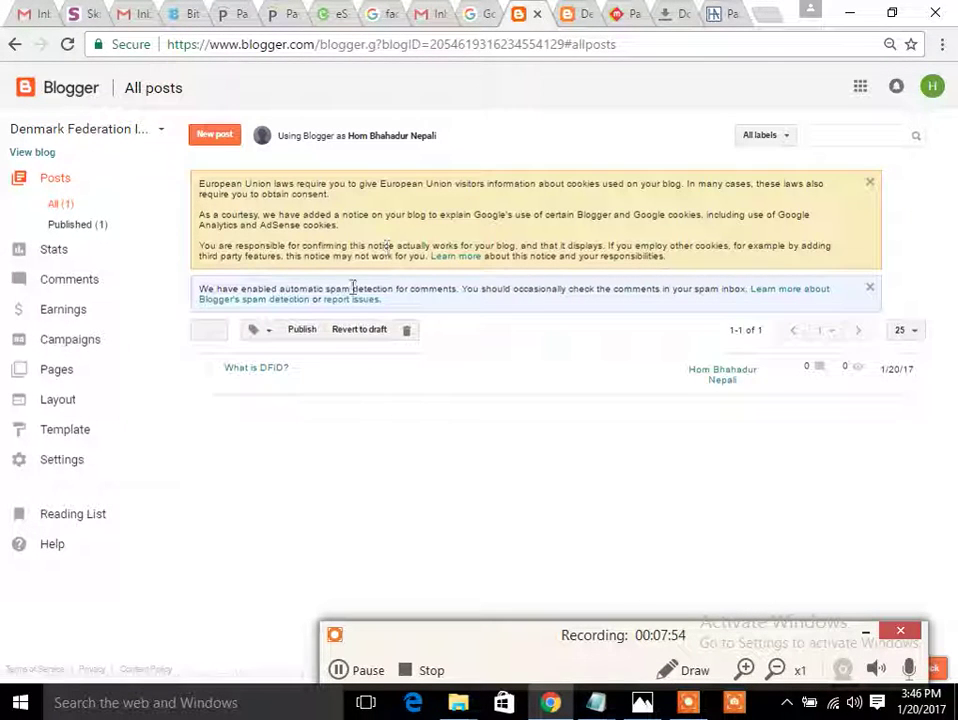
Check the blog's live home page for the new post and return to the list of all posts
click(256, 385)
click(576, 10)
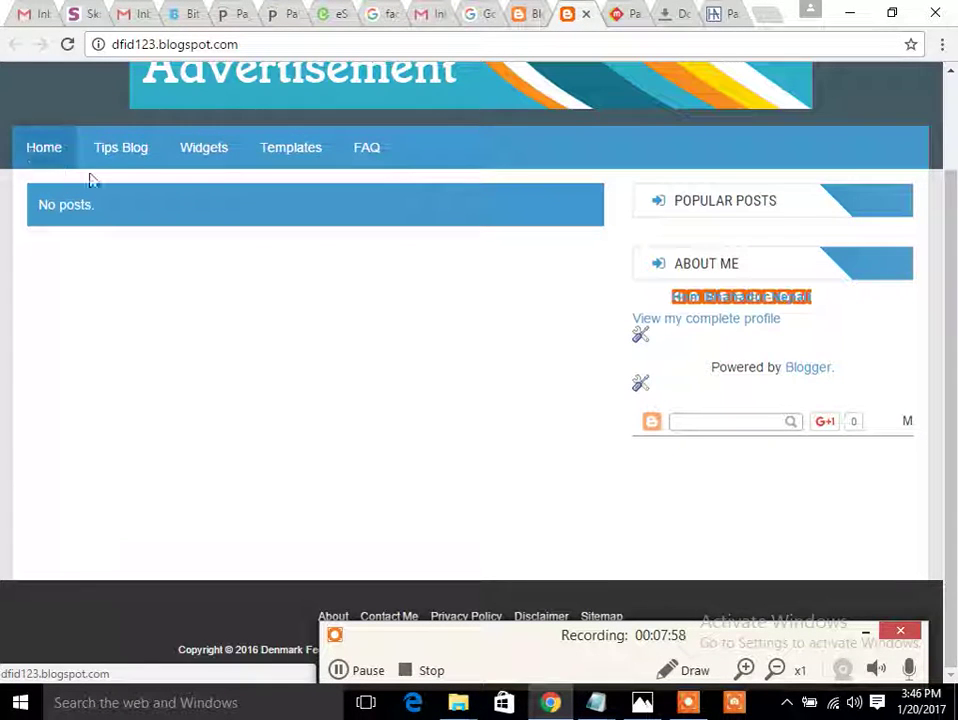
mouse_move(285, 160)
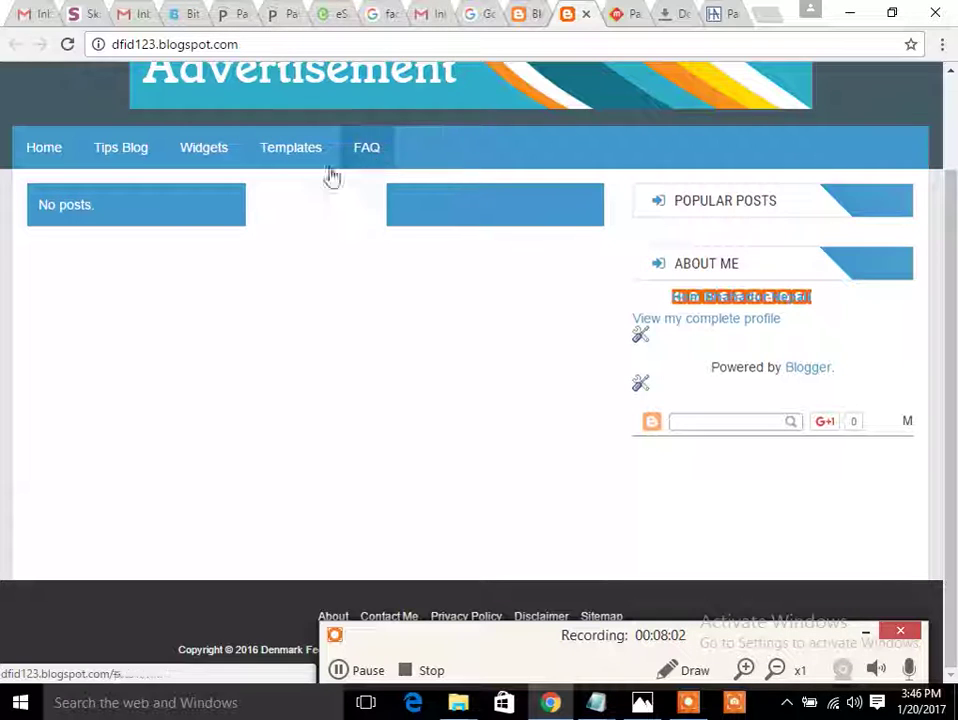
click(512, 12)
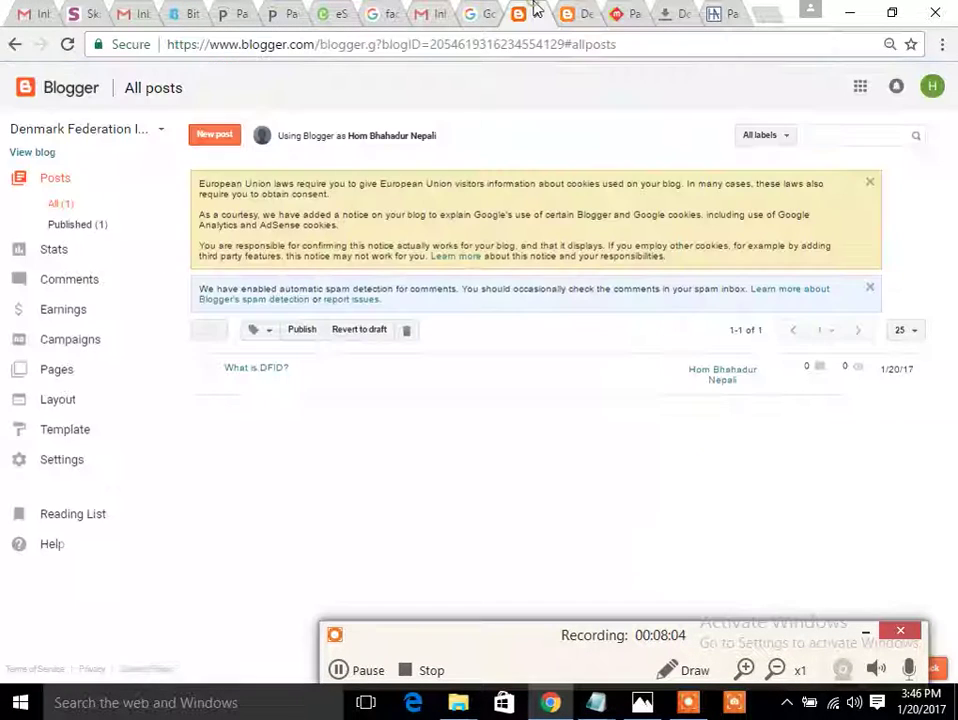
mouse_move(240, 381)
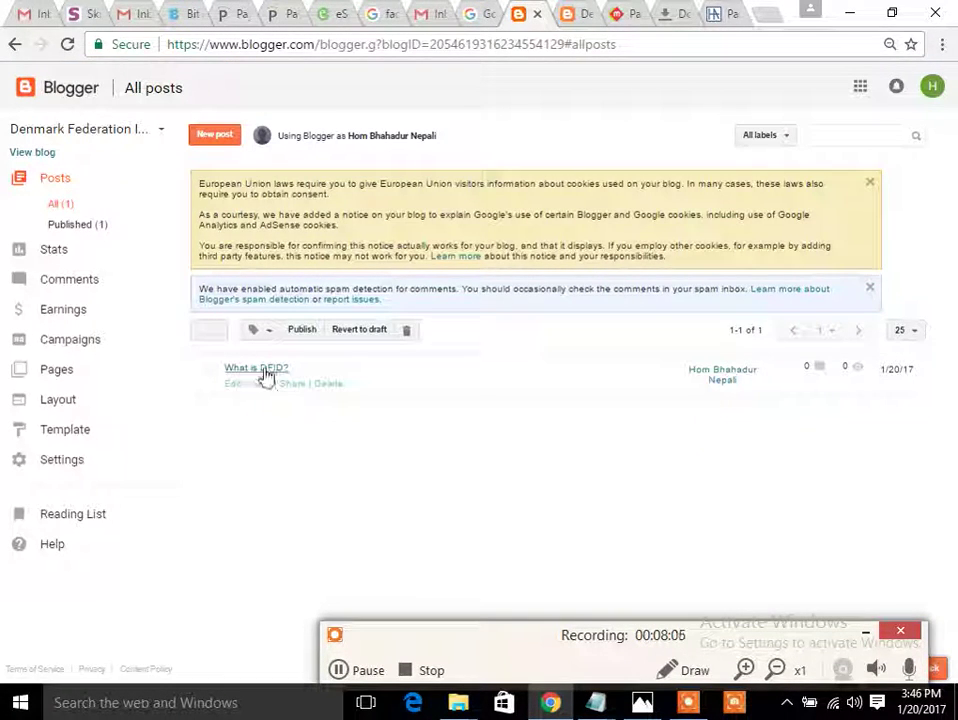
Open the blog's Layout page and compare its header and banner sections with the header of the live blog
click(88, 410)
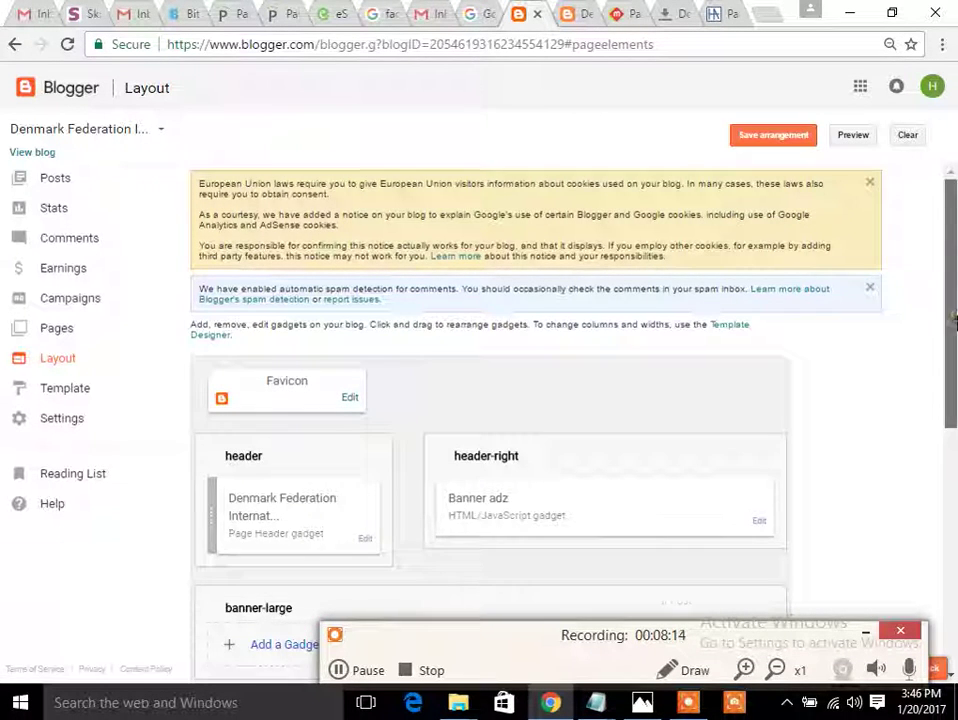
scroll(538, 317, down, 3)
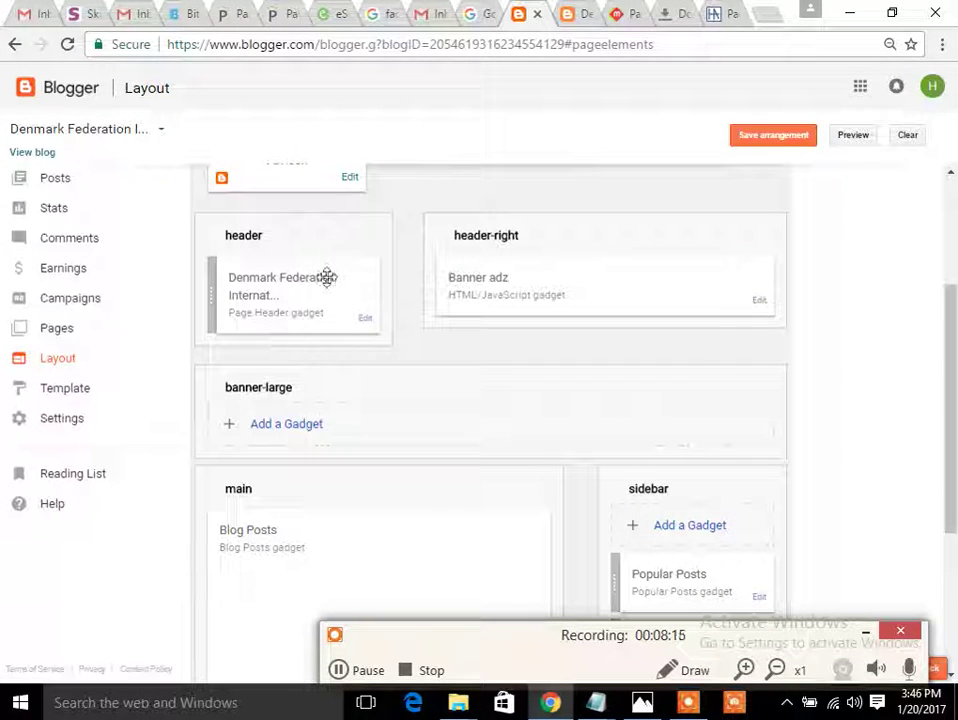
click(578, 13)
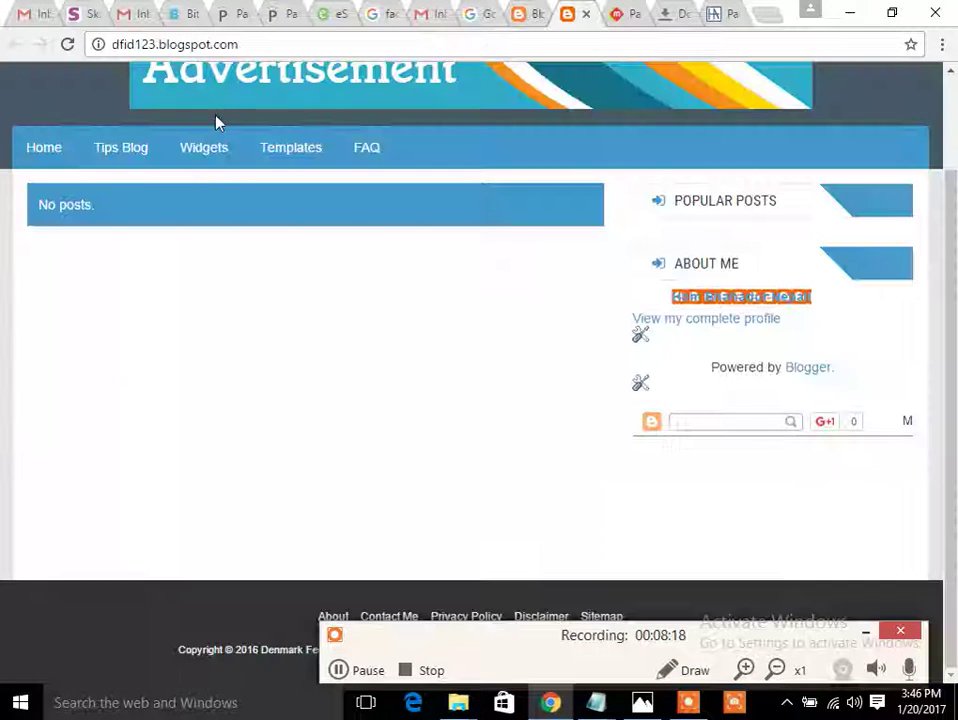
scroll(207, 178, up, 2)
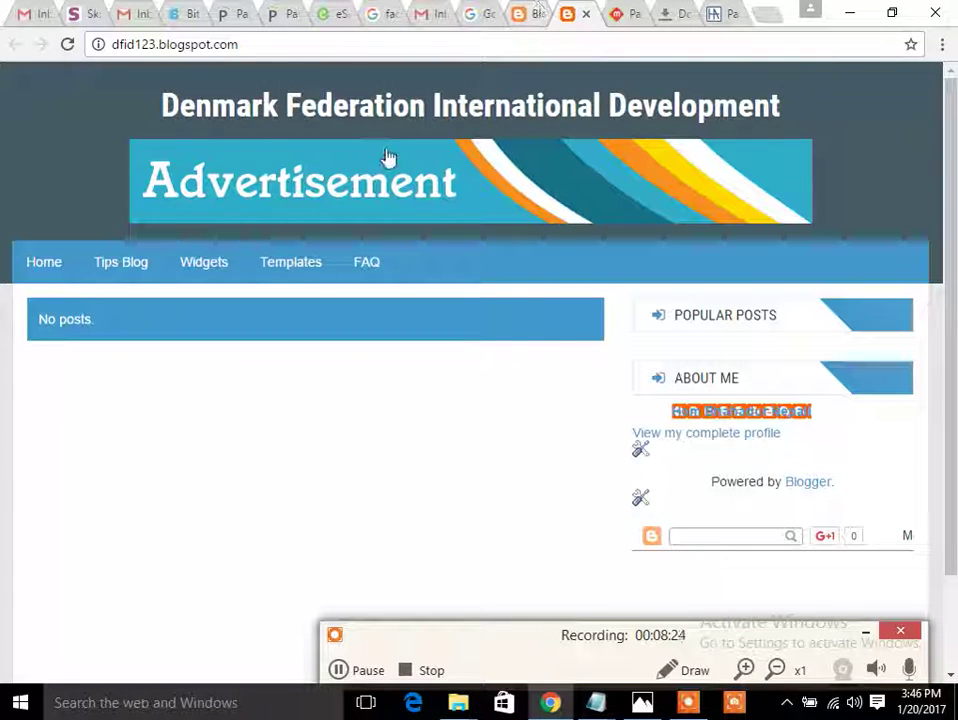
Inspect the Banner adz HTML/JavaScript gadget's settings in the header-right section and cancel without changes
click(519, 12)
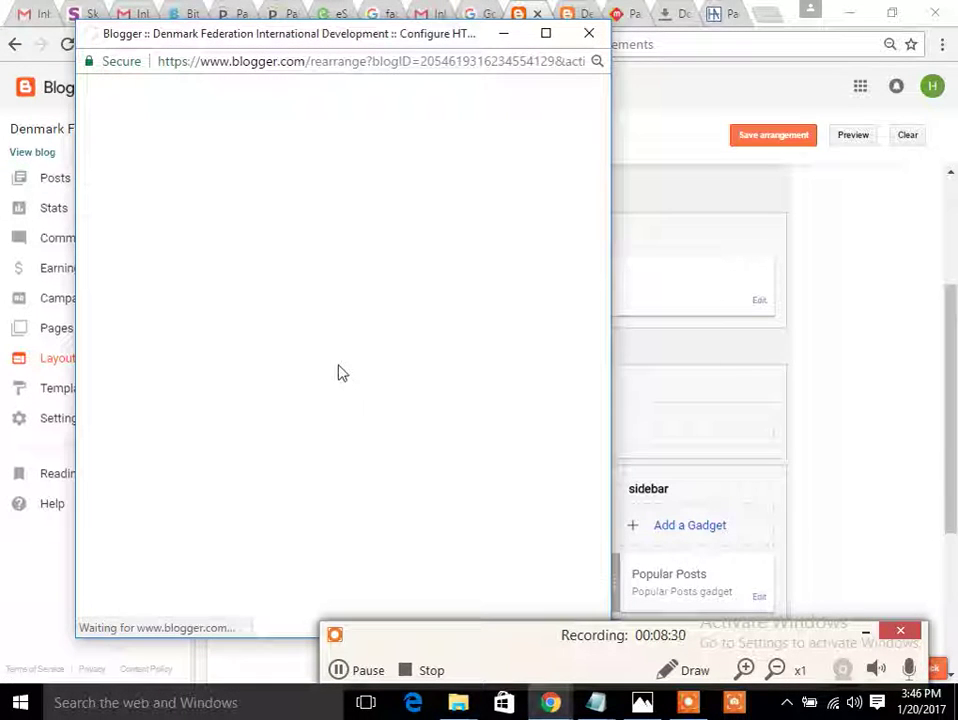
click(242, 317)
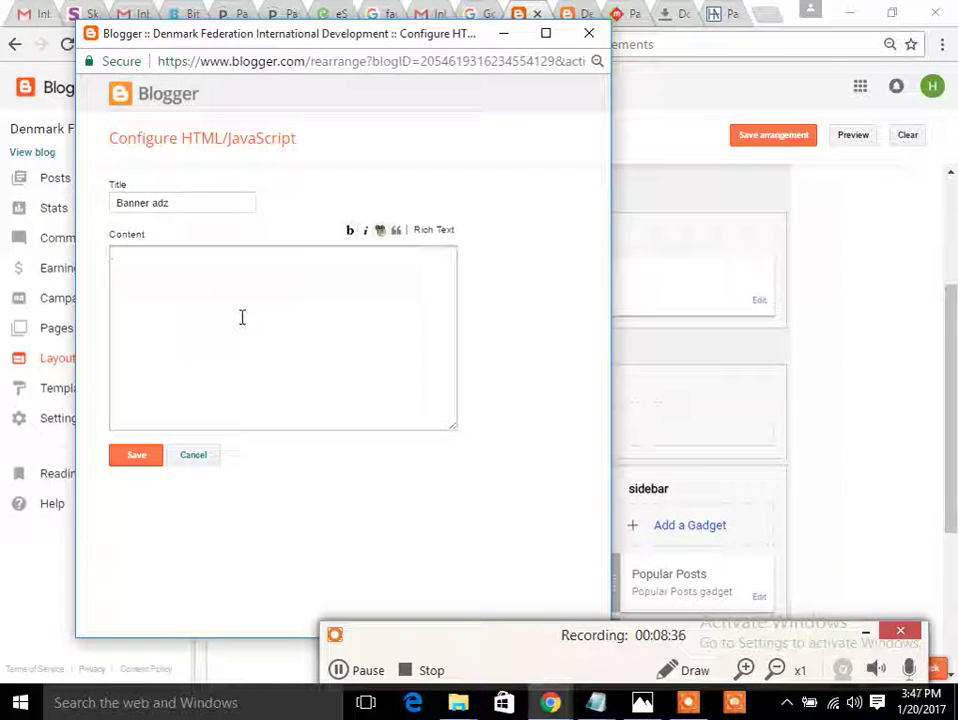
click(202, 462)
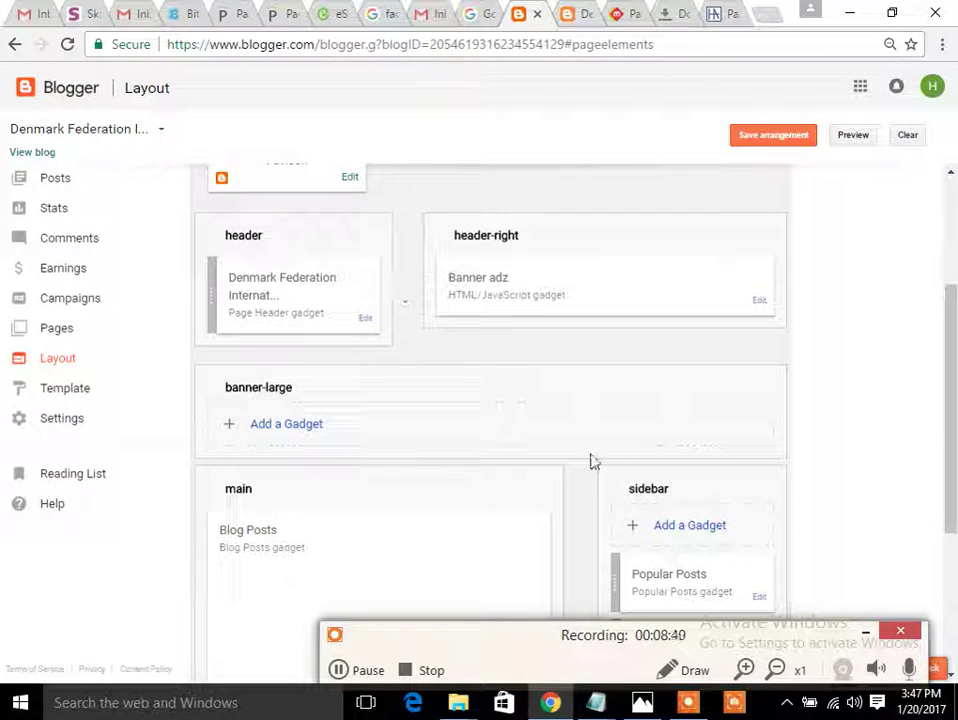
Move the About Me gadget above Popular Posts in the sidebar, save the arrangement, and check the live blog
scroll(787, 359, down, 2)
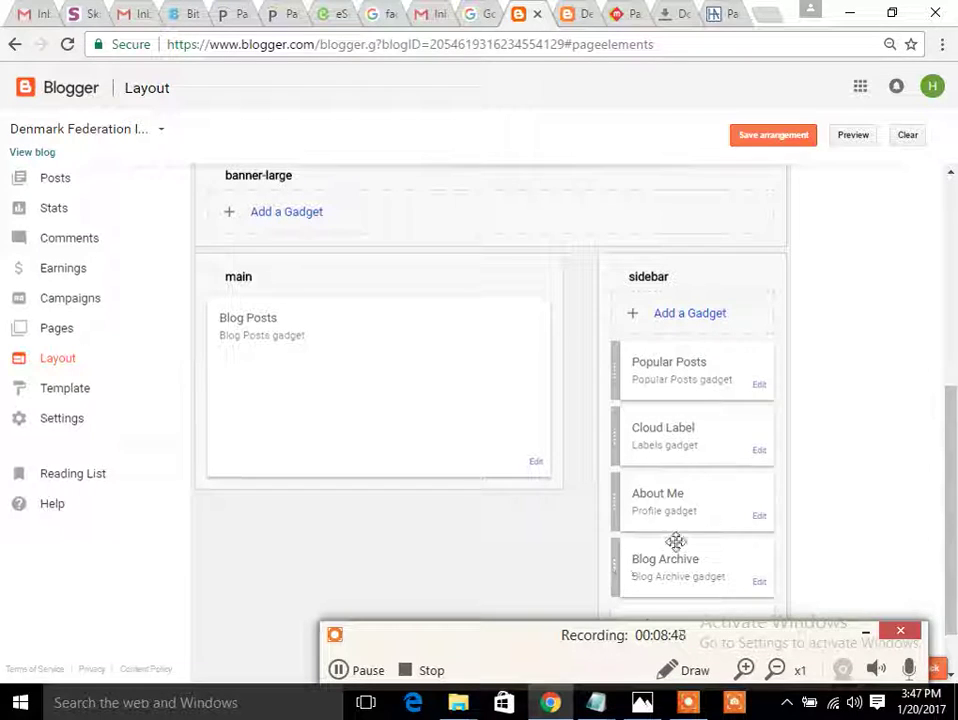
drag(644, 514, 655, 391)
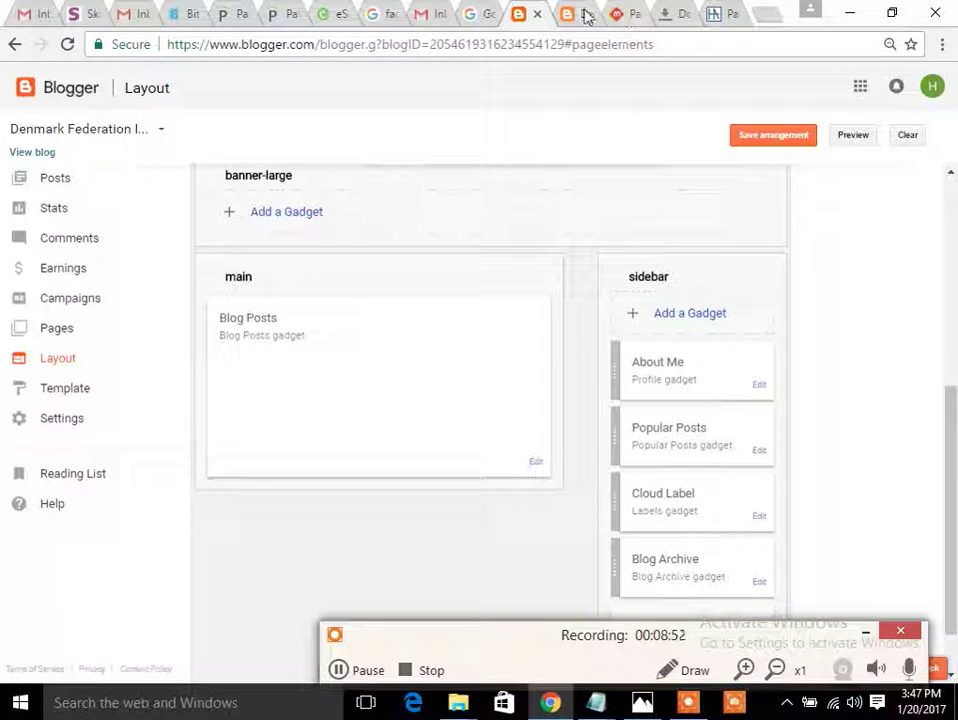
click(760, 137)
click(569, 17)
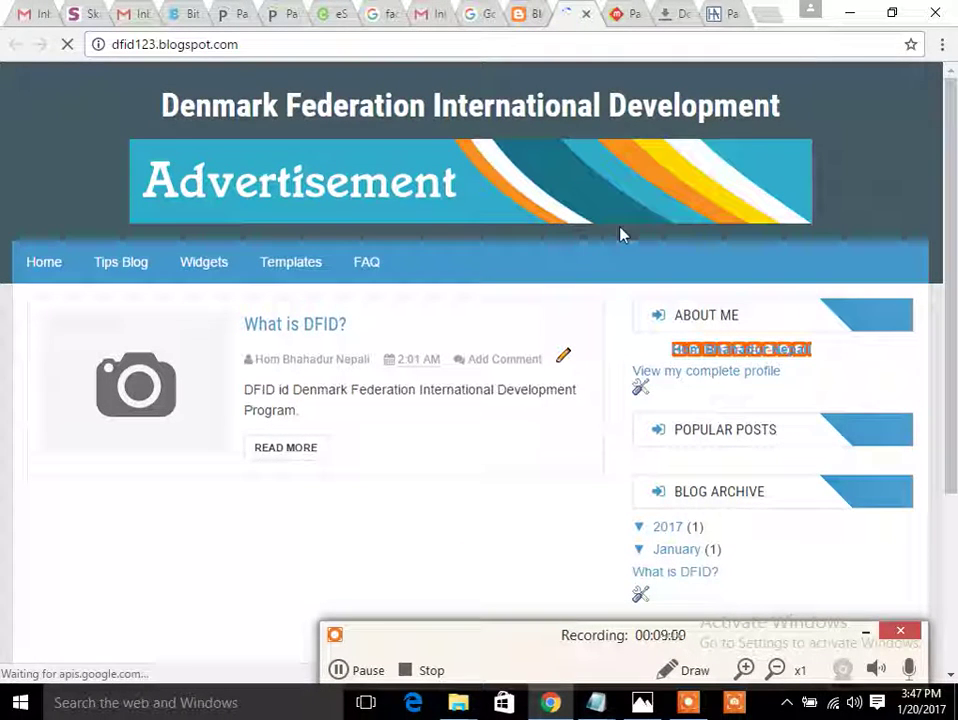
click(527, 15)
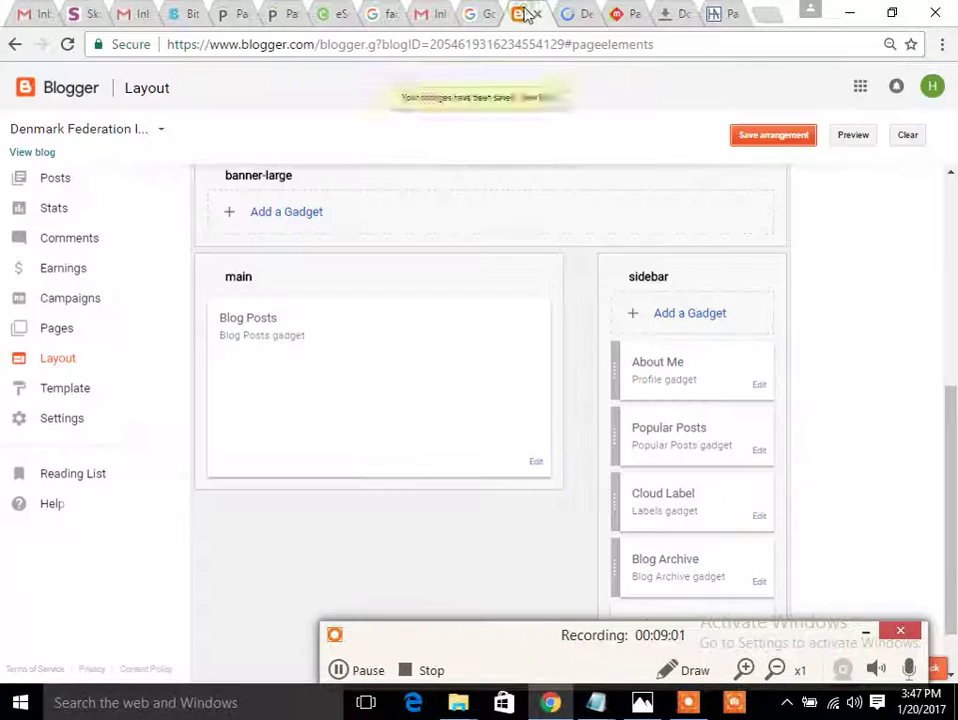
Browse the full list of basic gadgets that can be added to the sidebar and close it without adding any
click(729, 325)
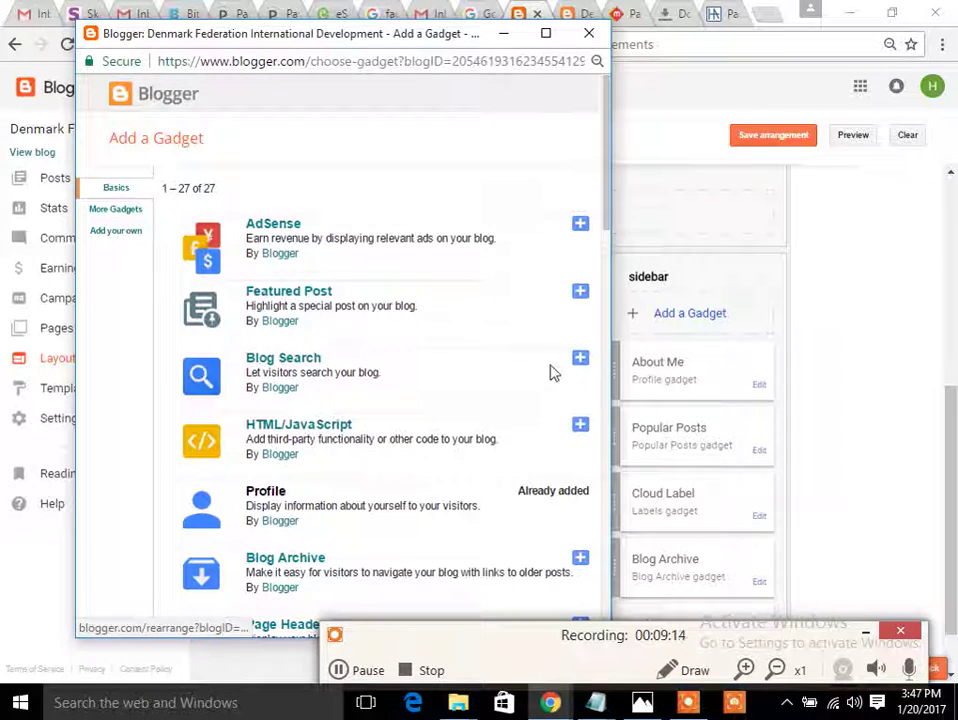
drag(607, 229, 601, 590)
scroll(604, 625, down, 1)
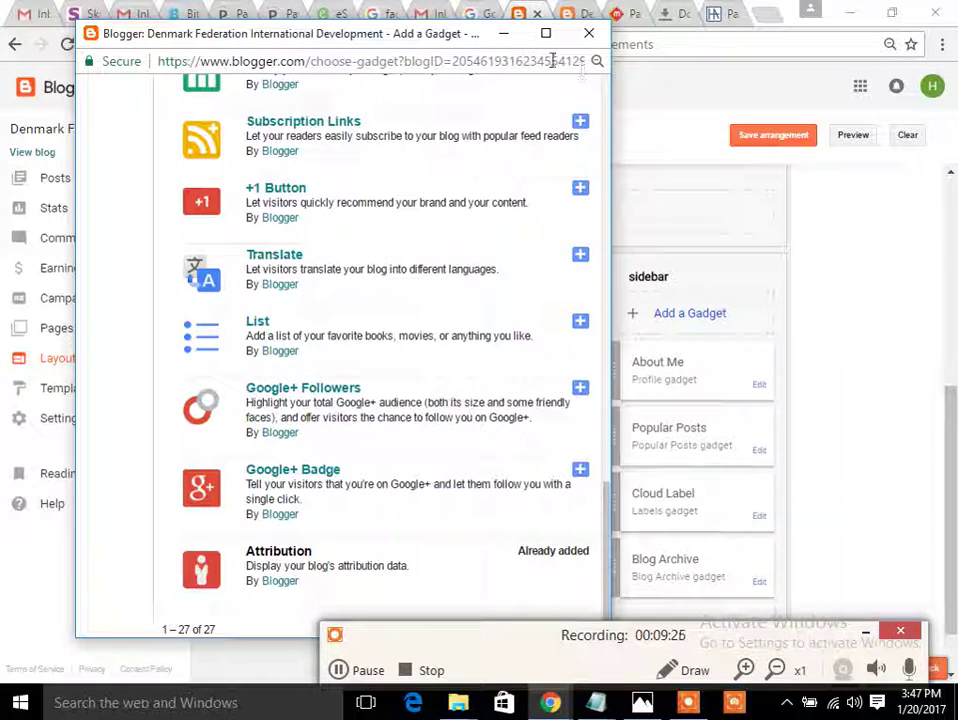
click(591, 36)
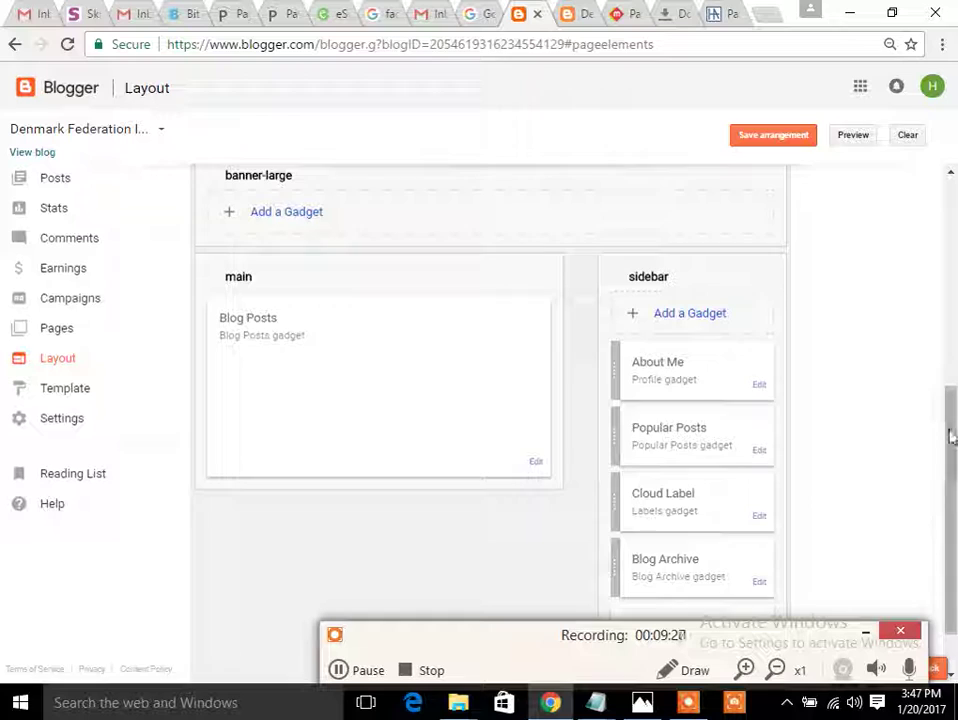
Compare the remaining sidebar gadgets down to Attribution and Navbar with the lower part of the live blog
drag(950, 440, 947, 522)
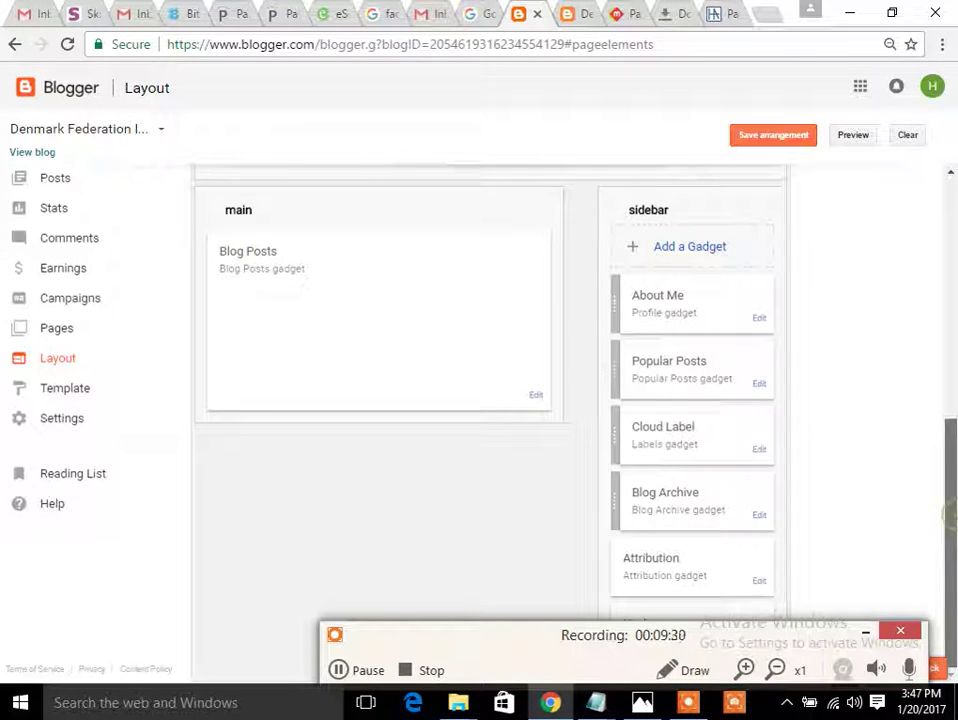
drag(770, 638, 768, 668)
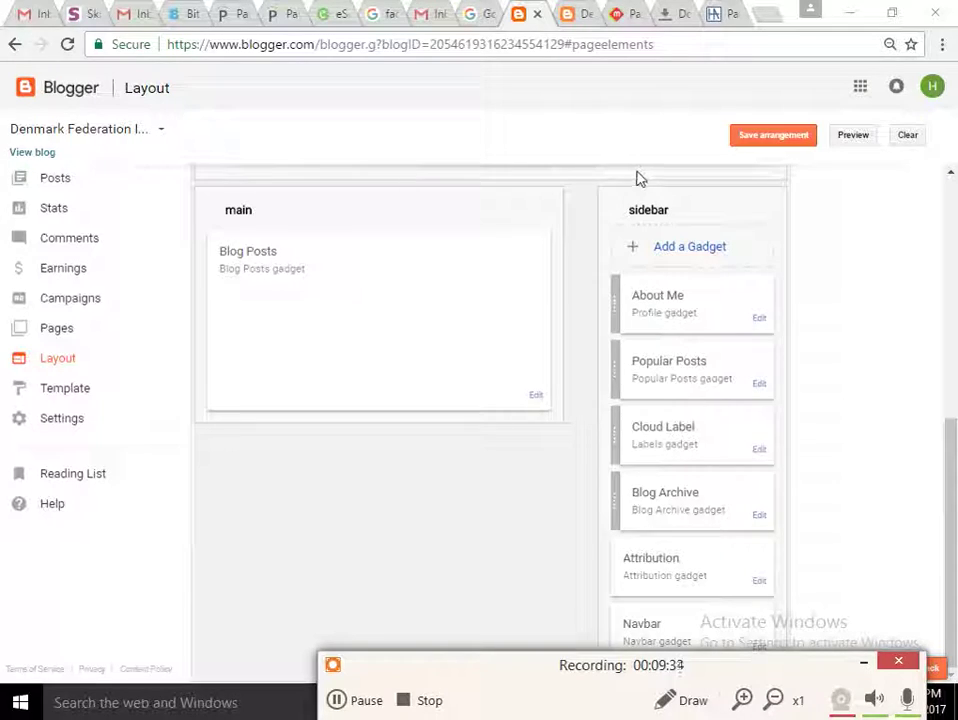
click(579, 14)
scroll(600, 312, down, 3)
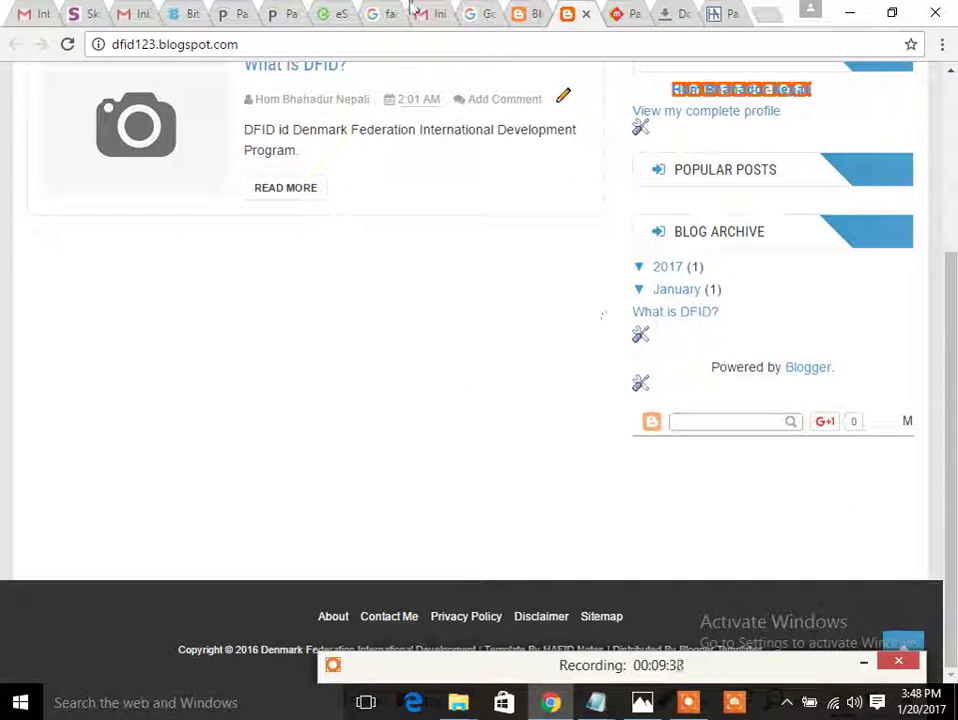
click(527, 12)
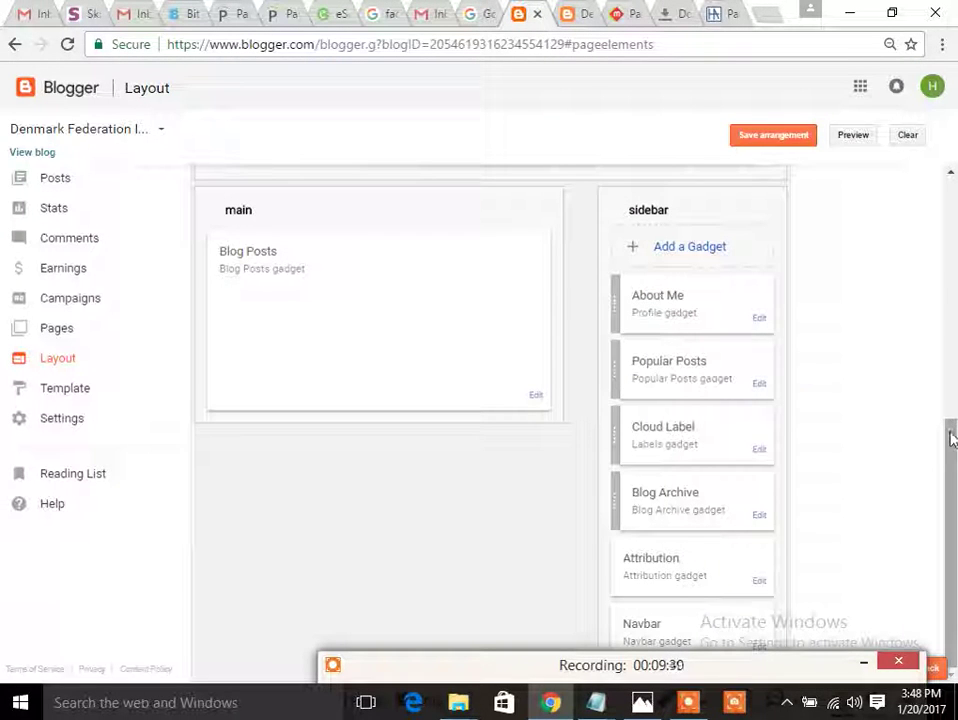
Examine the whole Layout page at a reduced browser zoom, from the favicon and header down to the sidebar gadgets
key(ctrl+minus)
key(ctrl+minus)
key(ctrl+minus)
key(ctrl+minus)
key(ctrl+minus)
key(ctrl+minus)
key(ctrl+minus)
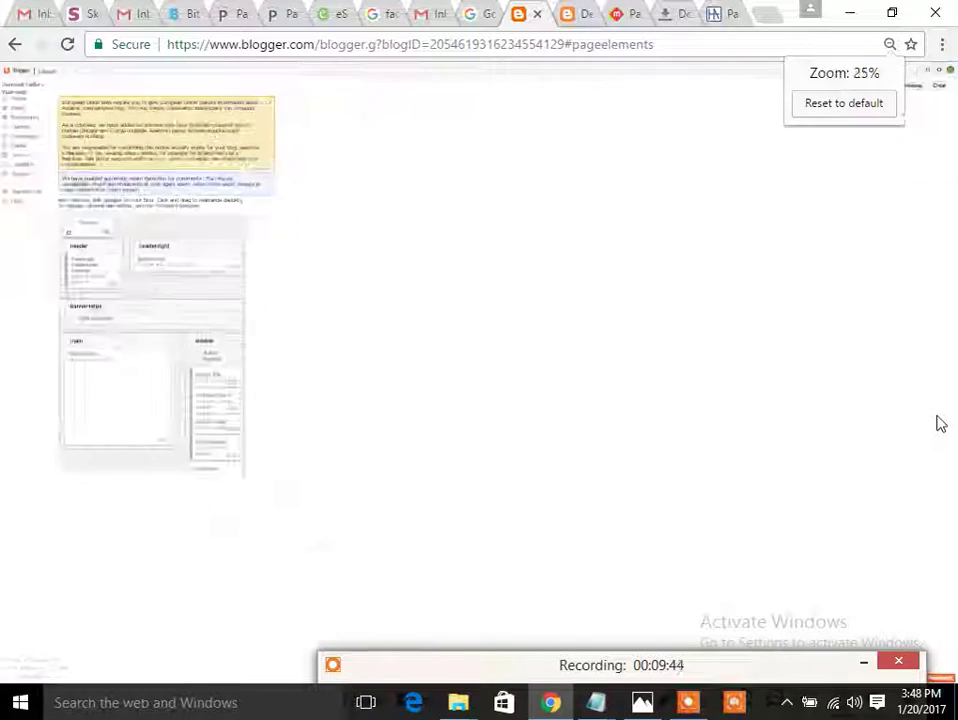
key(ctrl+plus)
key(ctrl+plus)
key(ctrl+plus)
key(ctrl+plus)
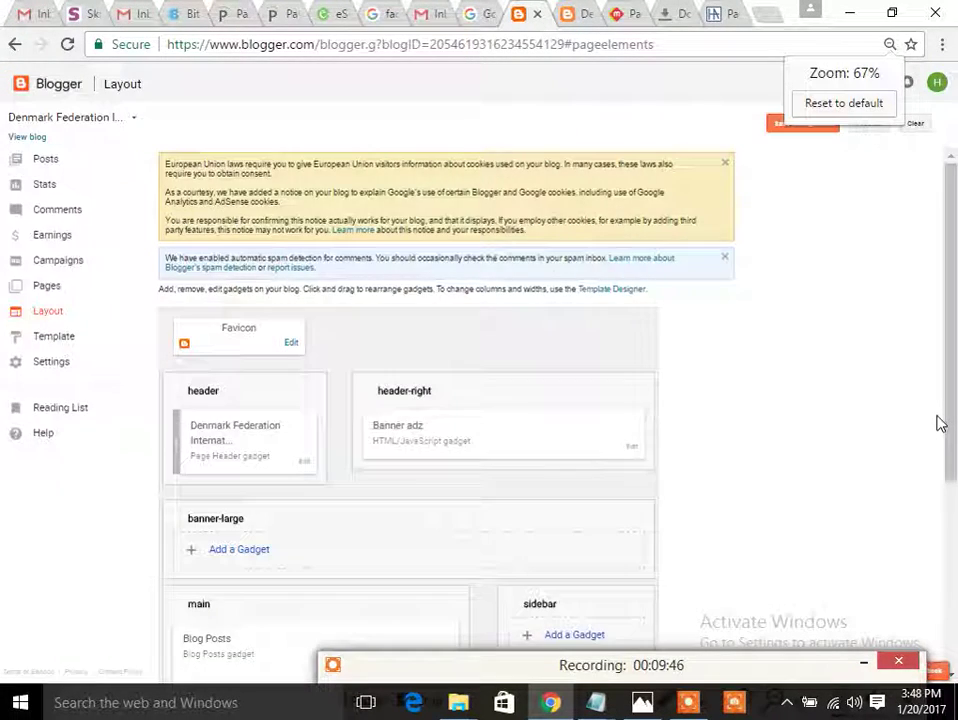
scroll(952, 420, down, 3)
scroll(952, 420, up, 3)
scroll(950, 420, down, 3)
scroll(950, 420, up, 3)
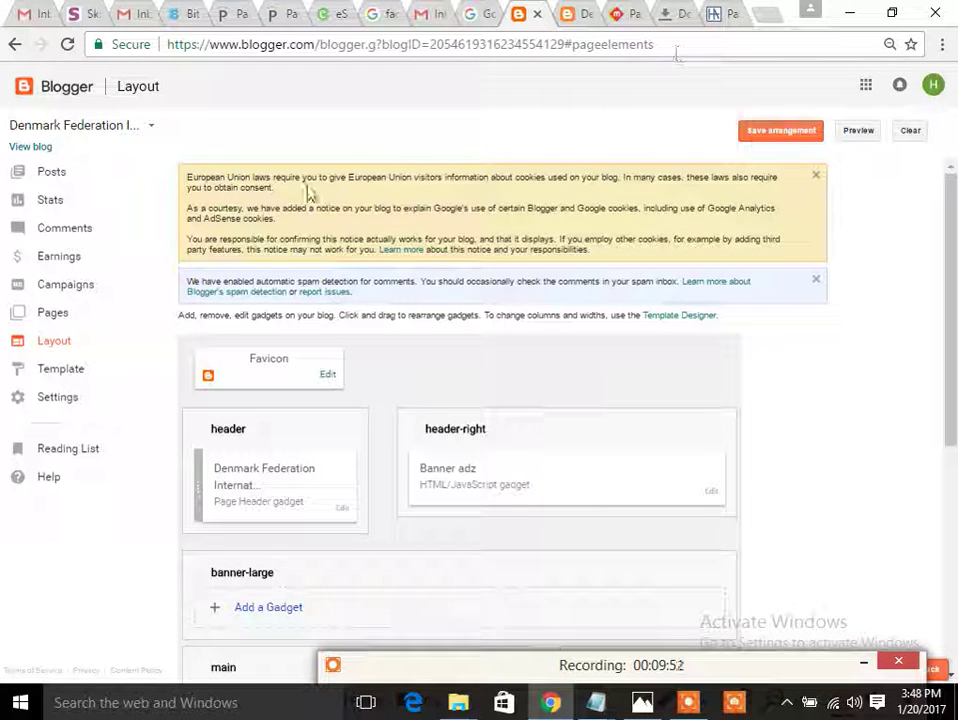
Reload the Layout page and switch to the Hafid Notes template guide page
click(78, 342)
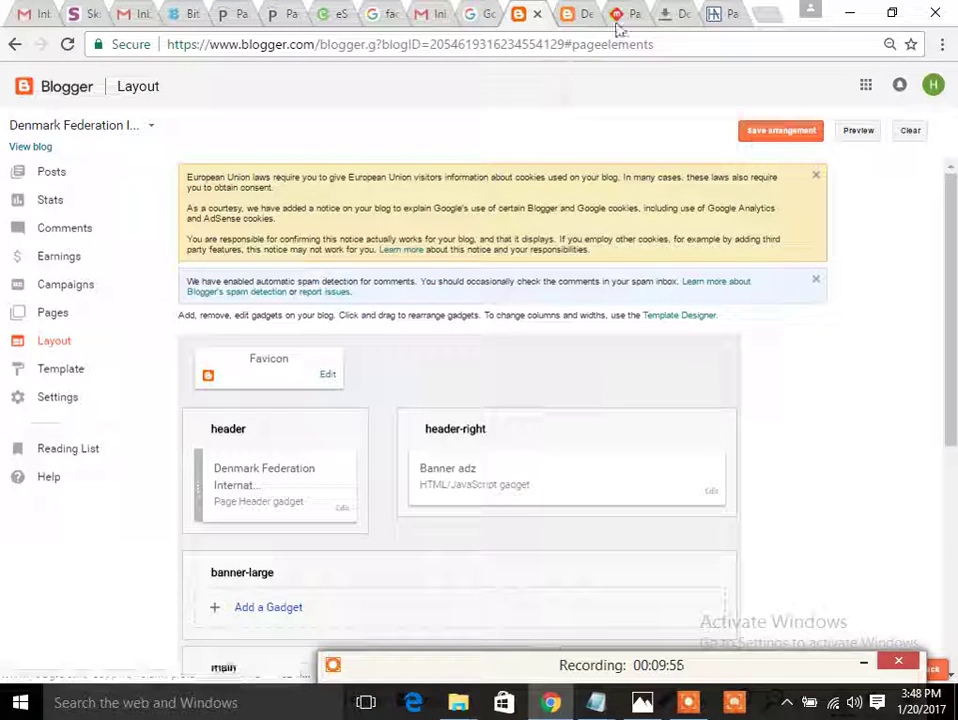
click(670, 44)
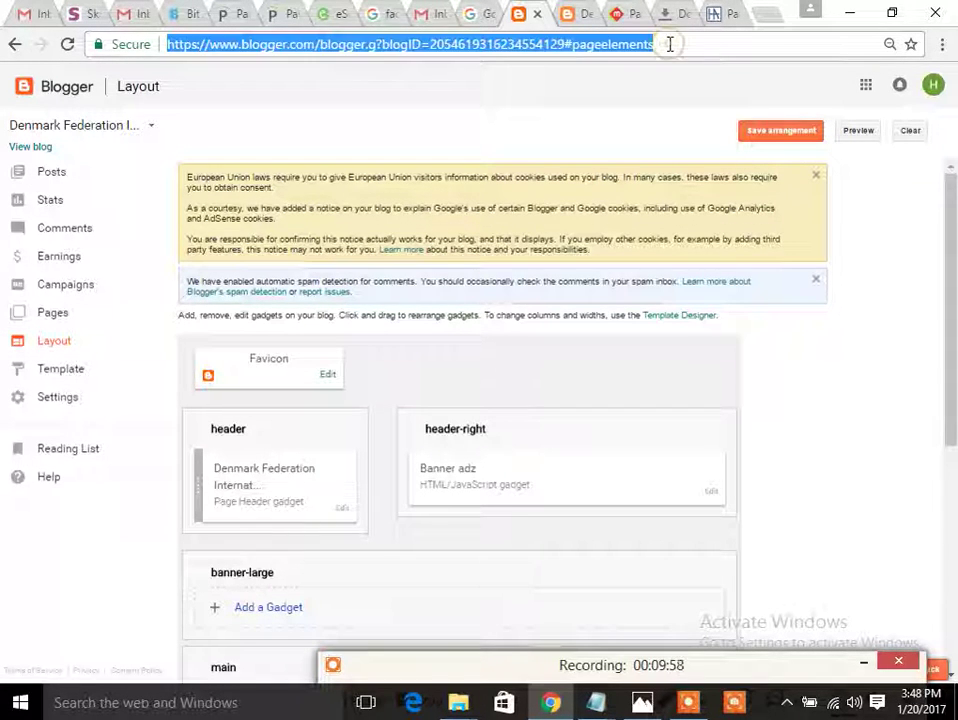
key(Return)
click(713, 10)
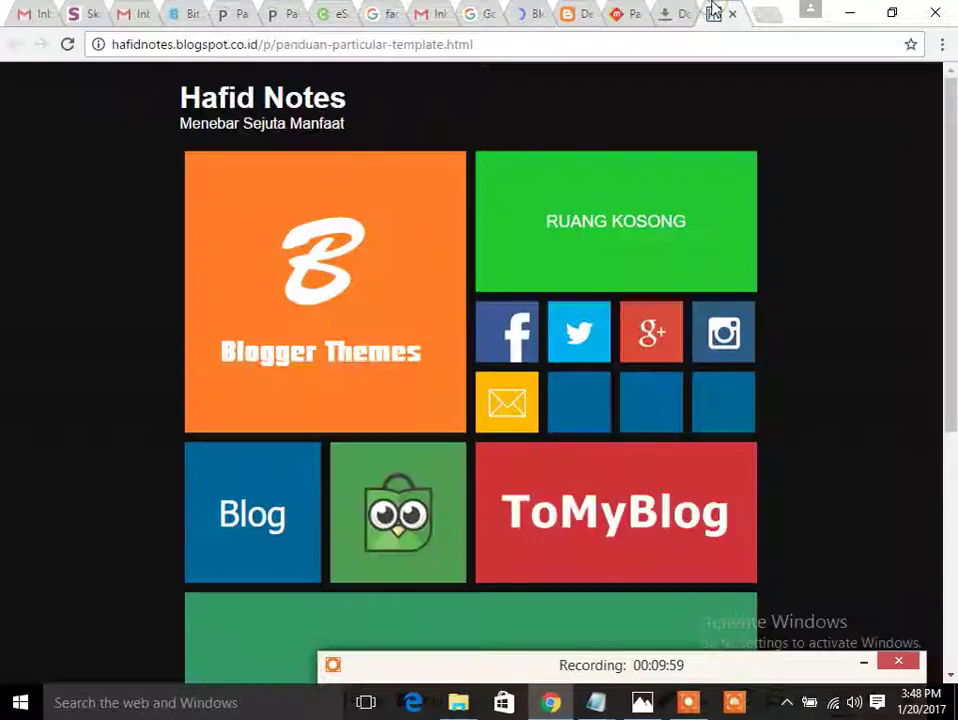